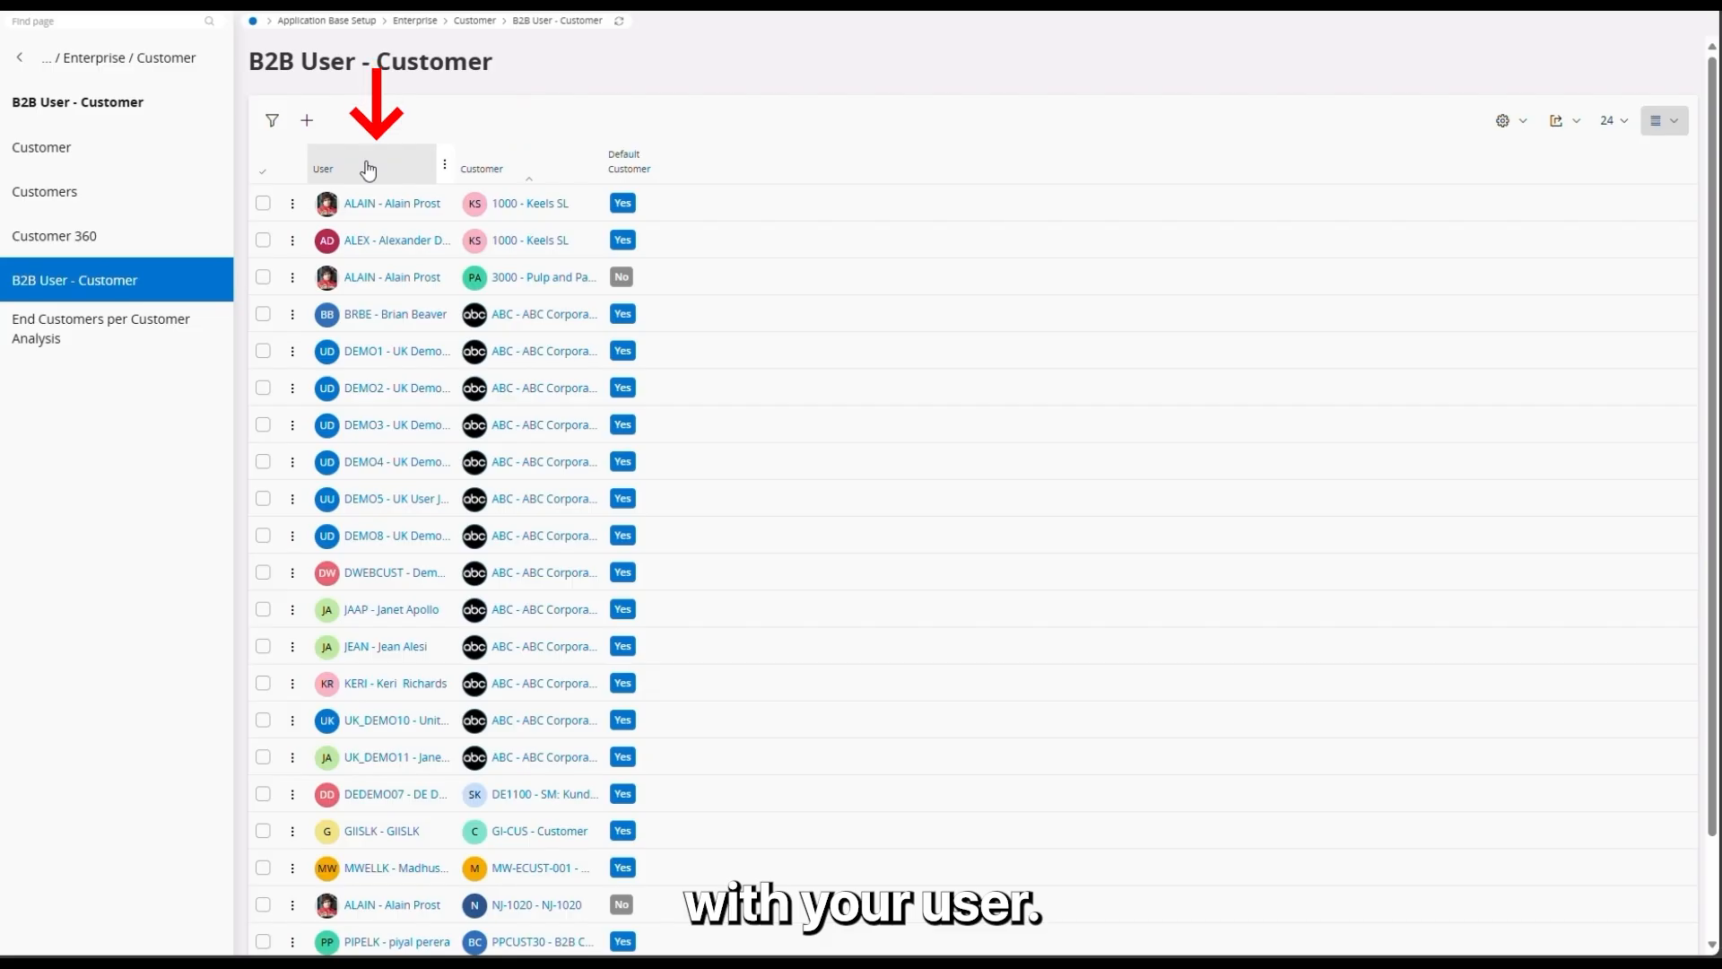
Step: Add a B2B user–customer record linking the demo customer to the existing user's identity, and save it
click(307, 120)
click(496, 146)
text(customer00)
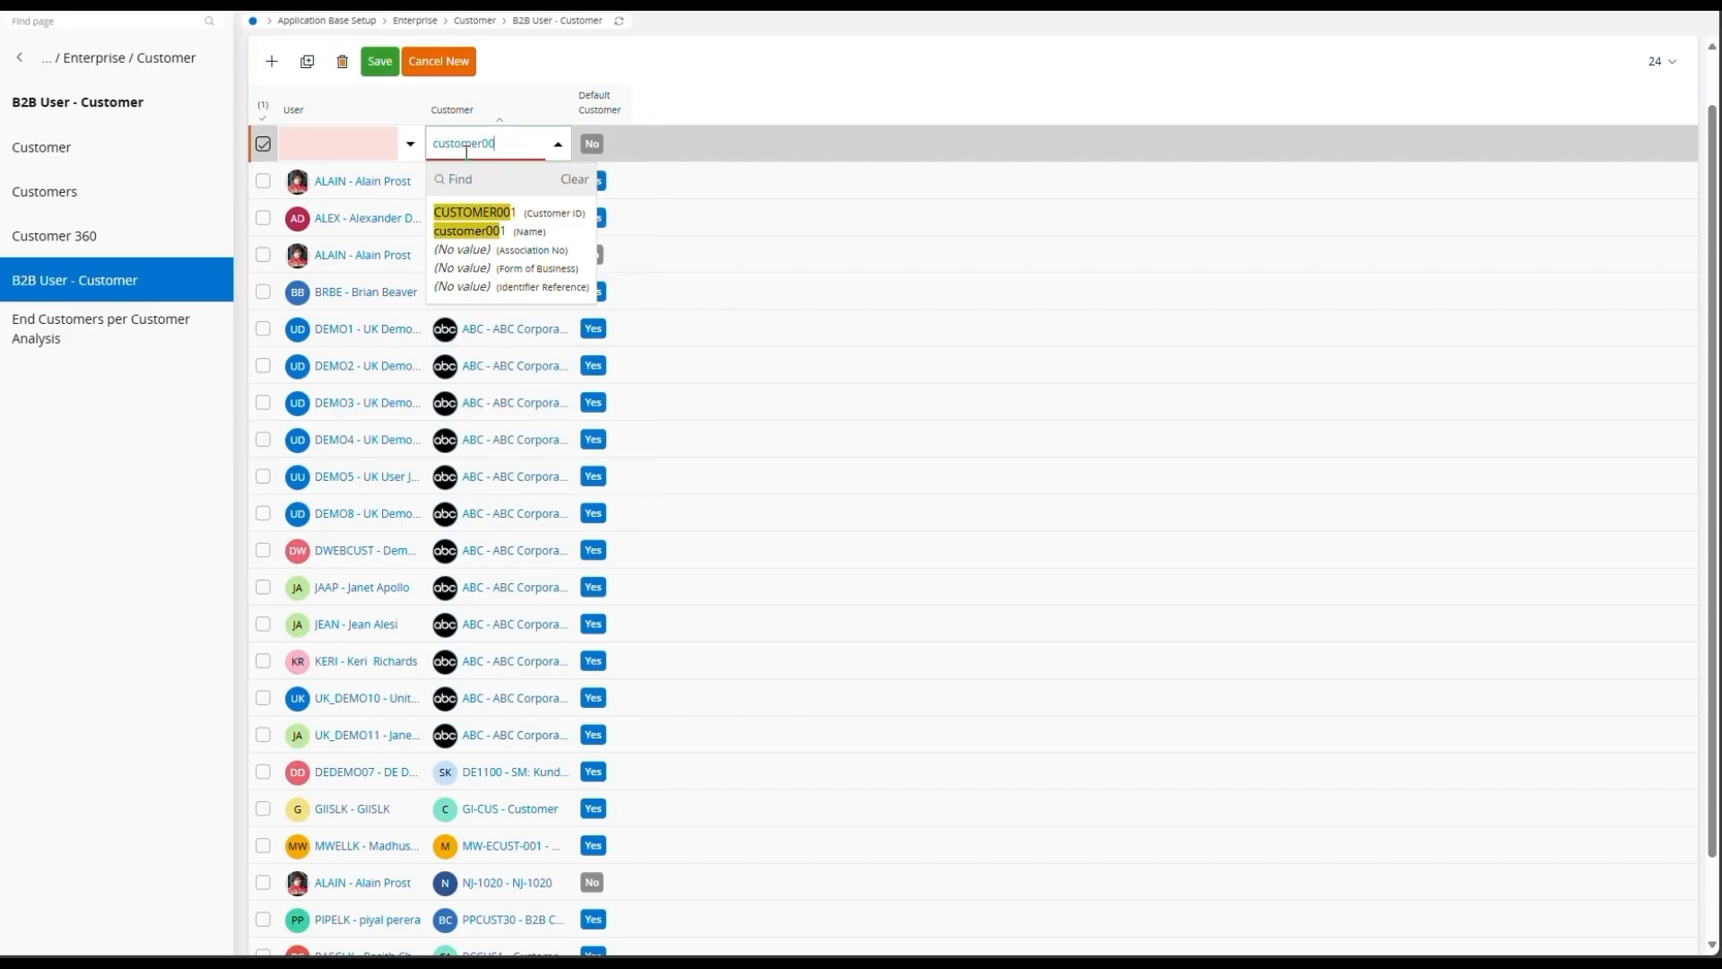
click(471, 213)
click(367, 144)
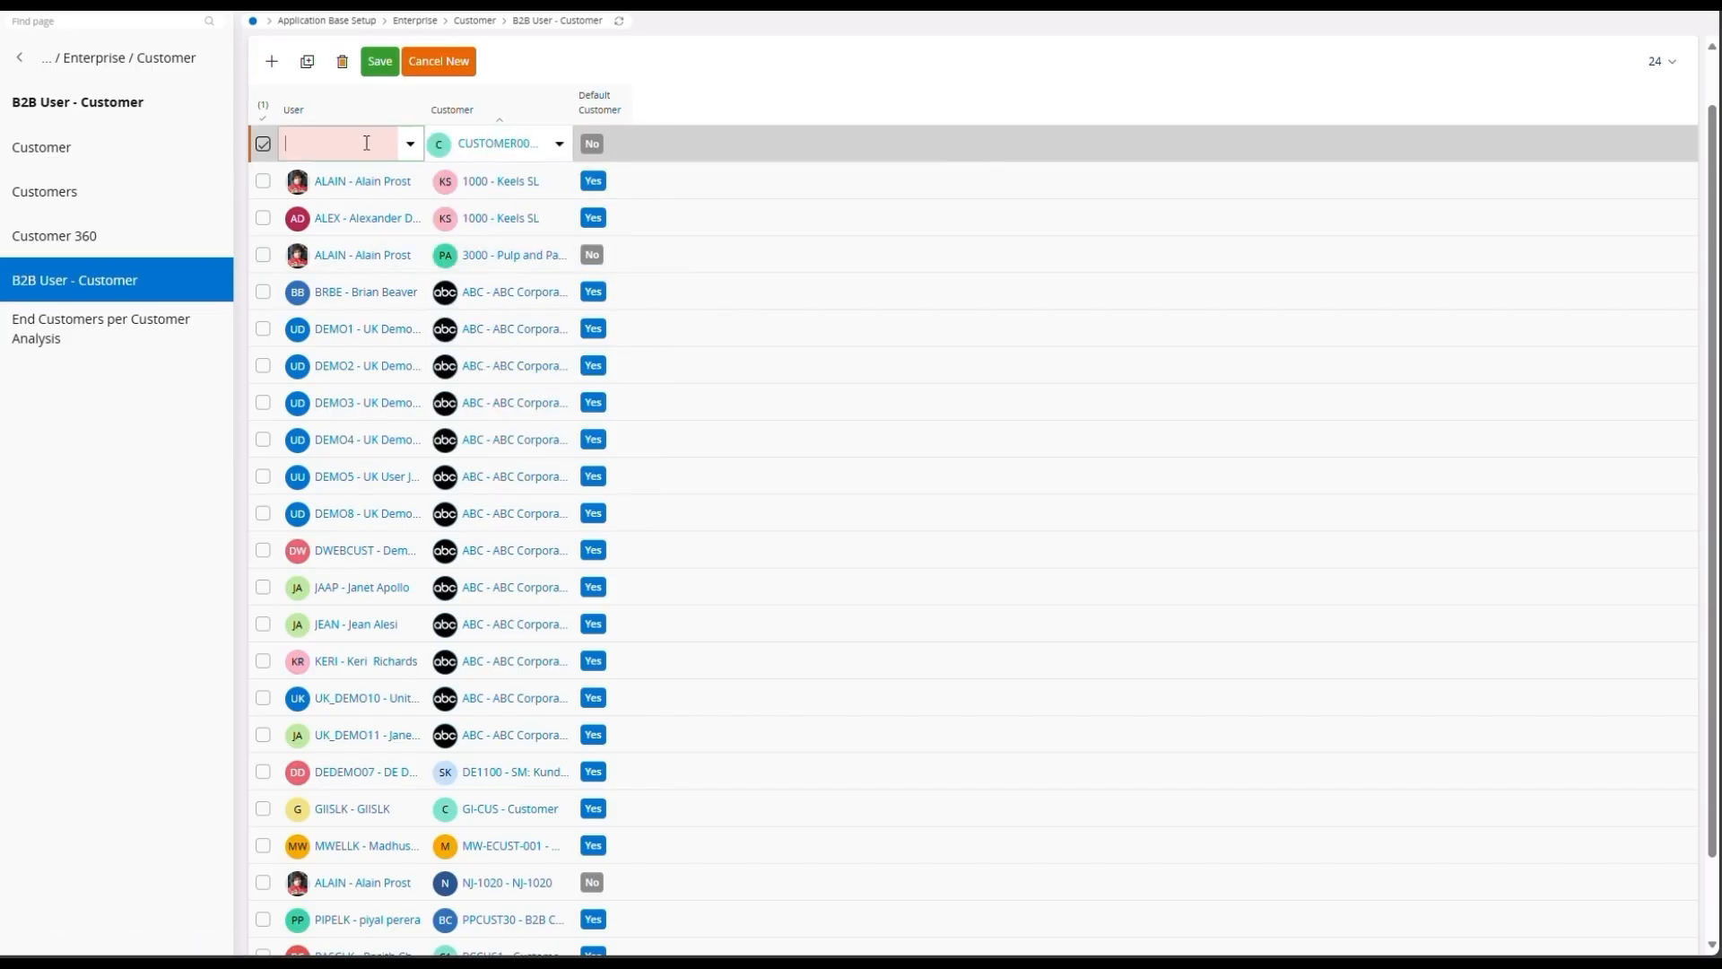
text(alain)
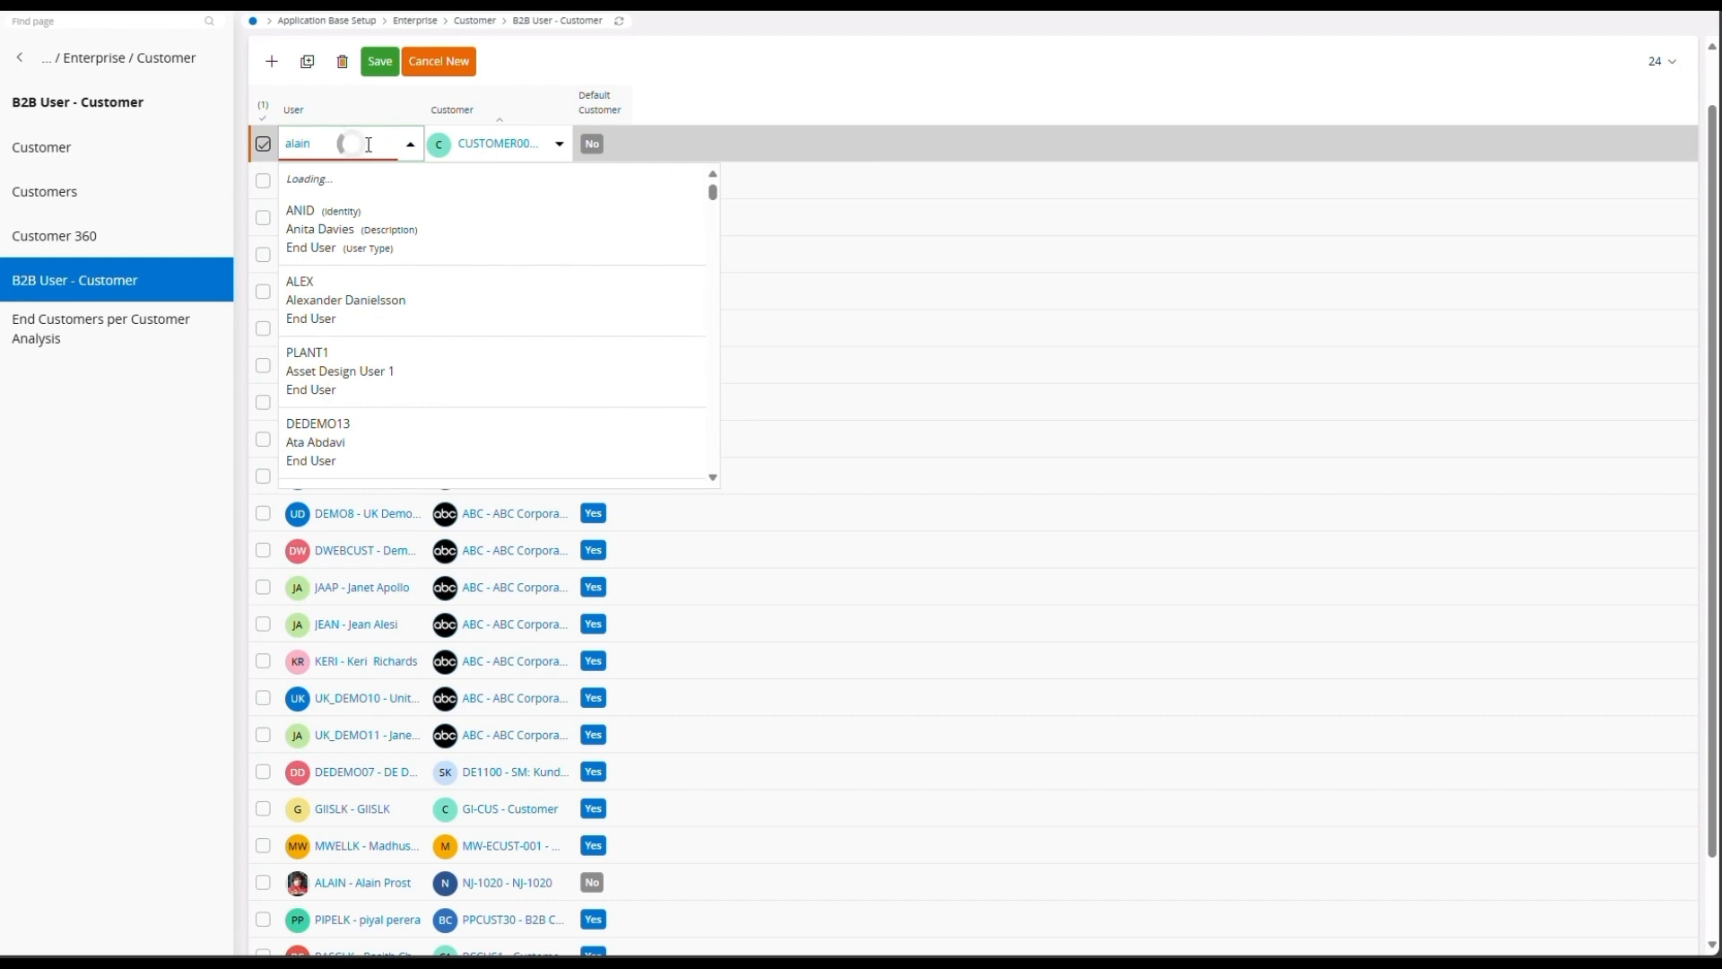
click(373, 253)
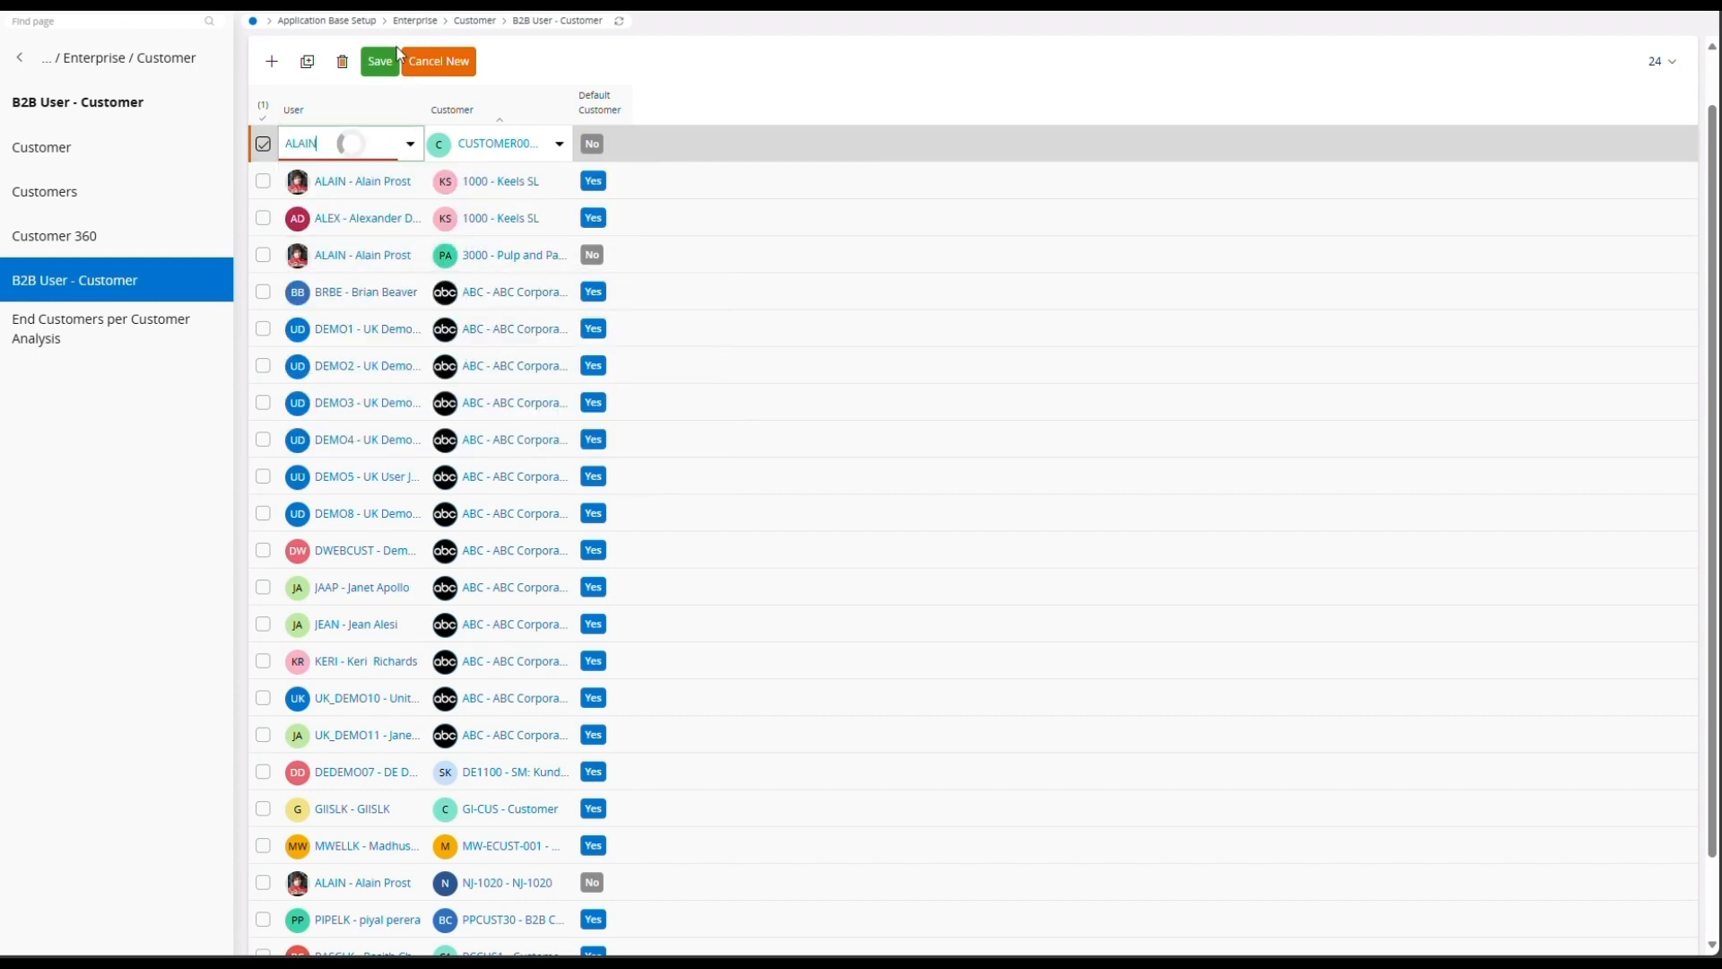
click(377, 60)
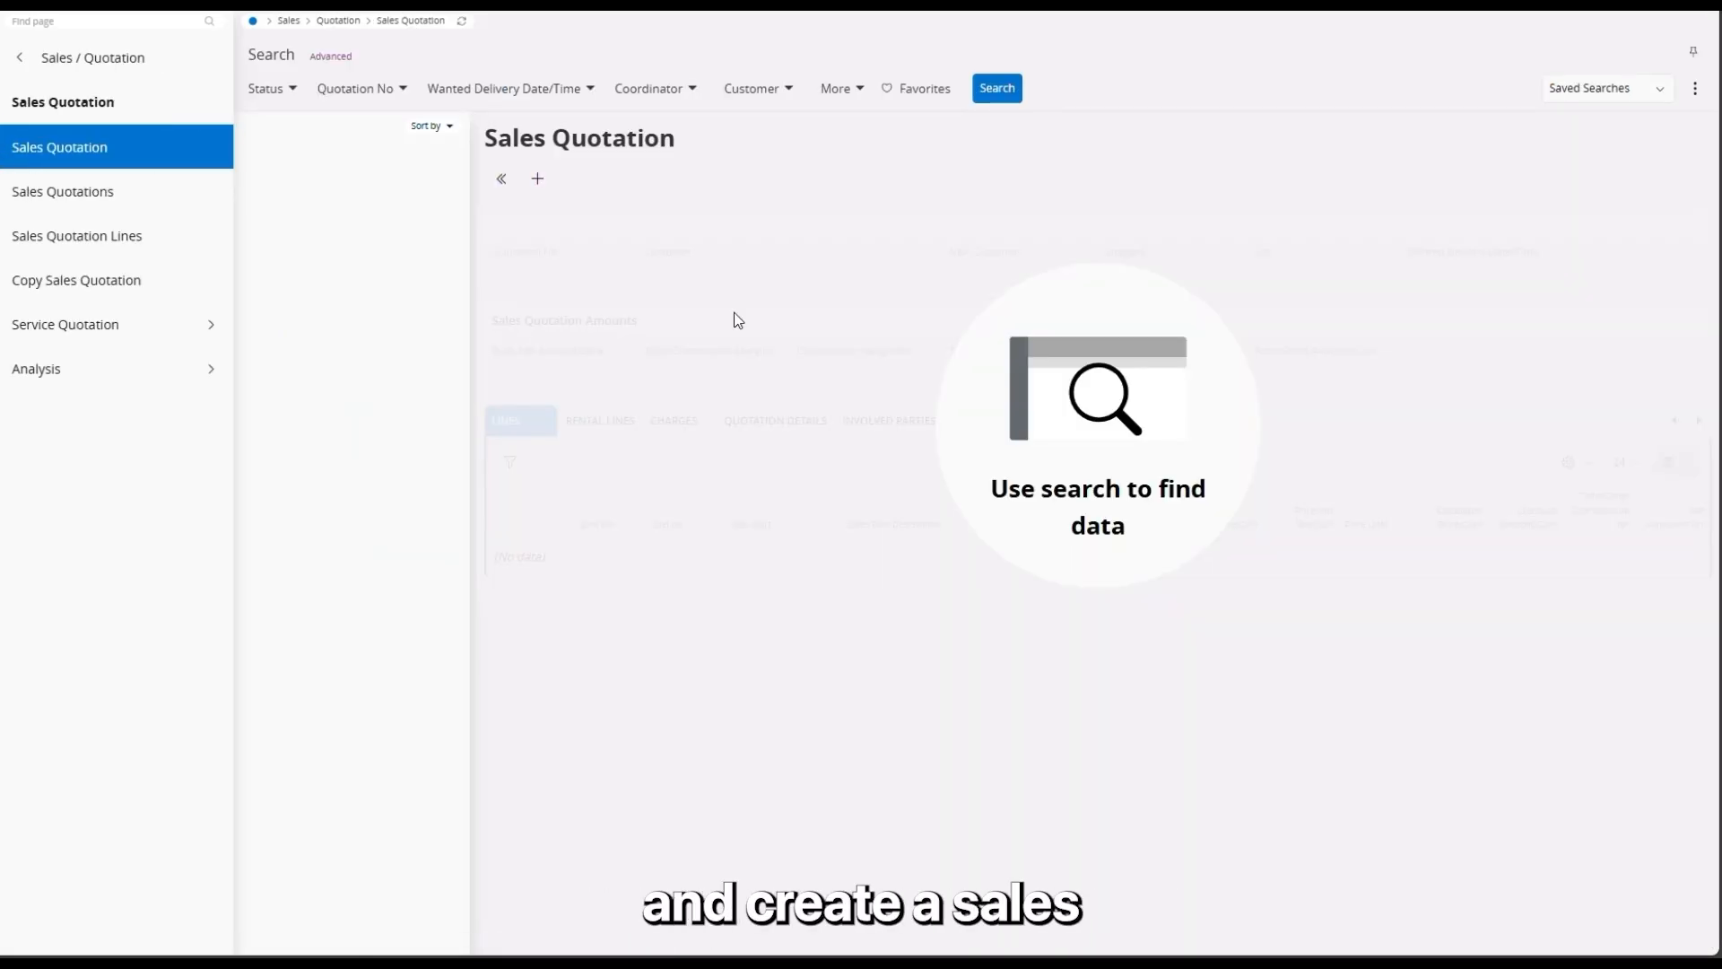
Step: Create and save a new sales quotation for the demo customer on site S0001
click(539, 179)
click(728, 273)
text(cust)
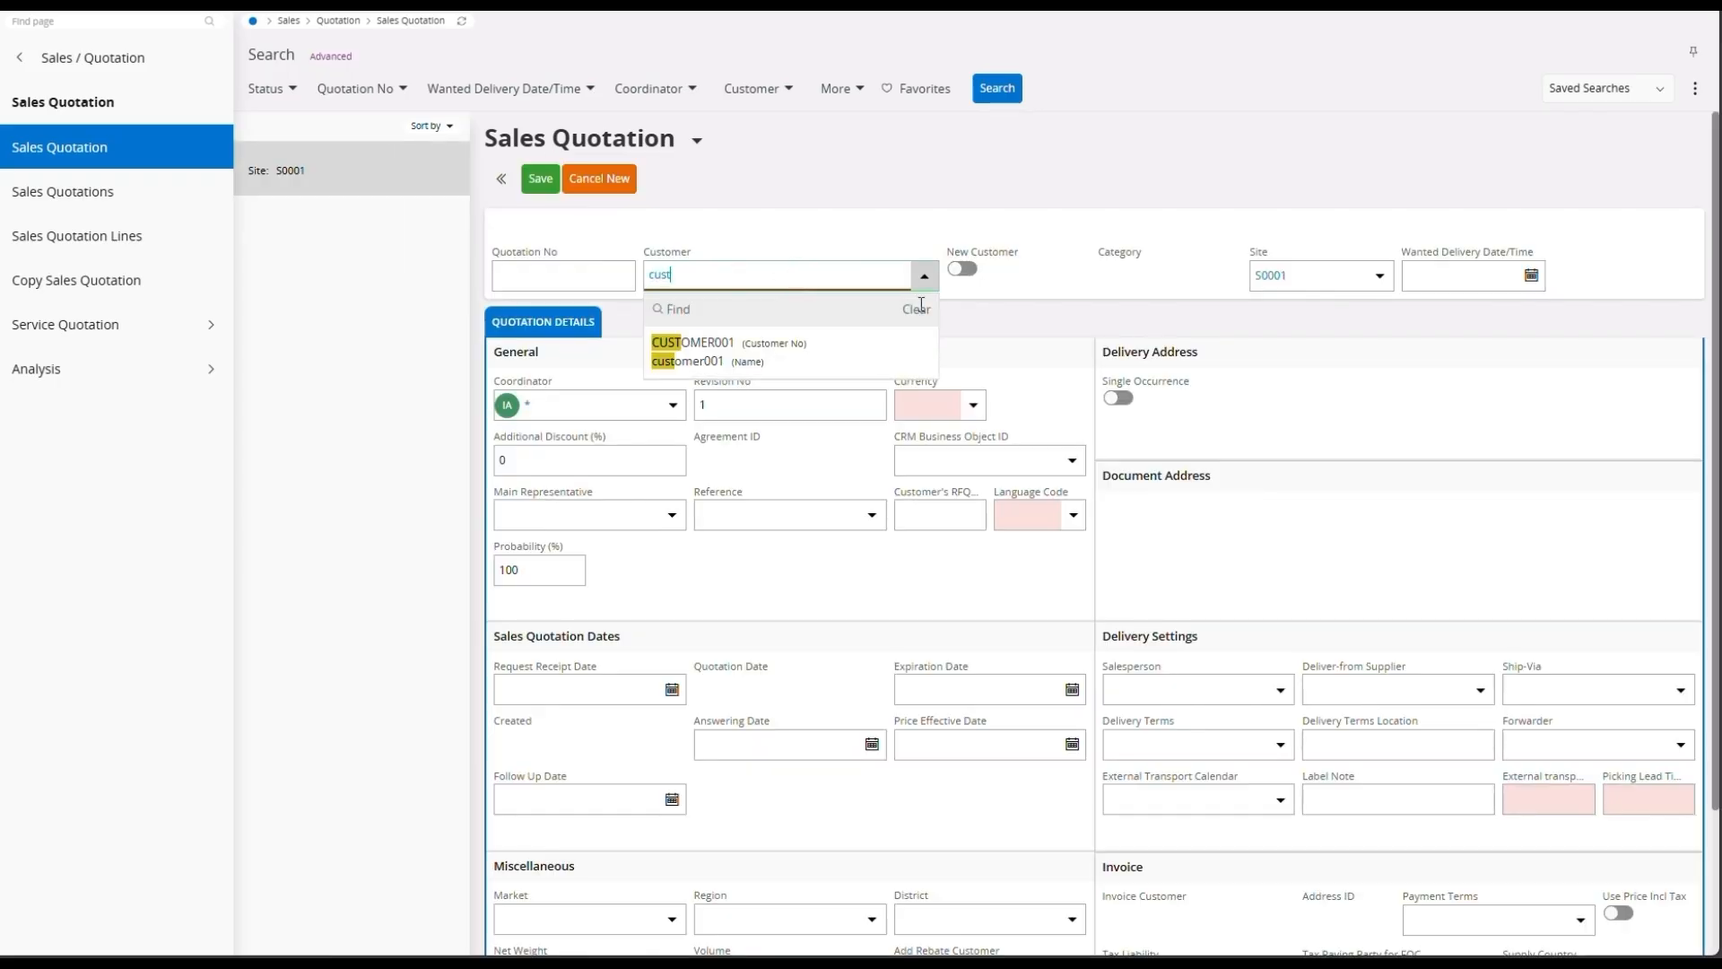
click(859, 344)
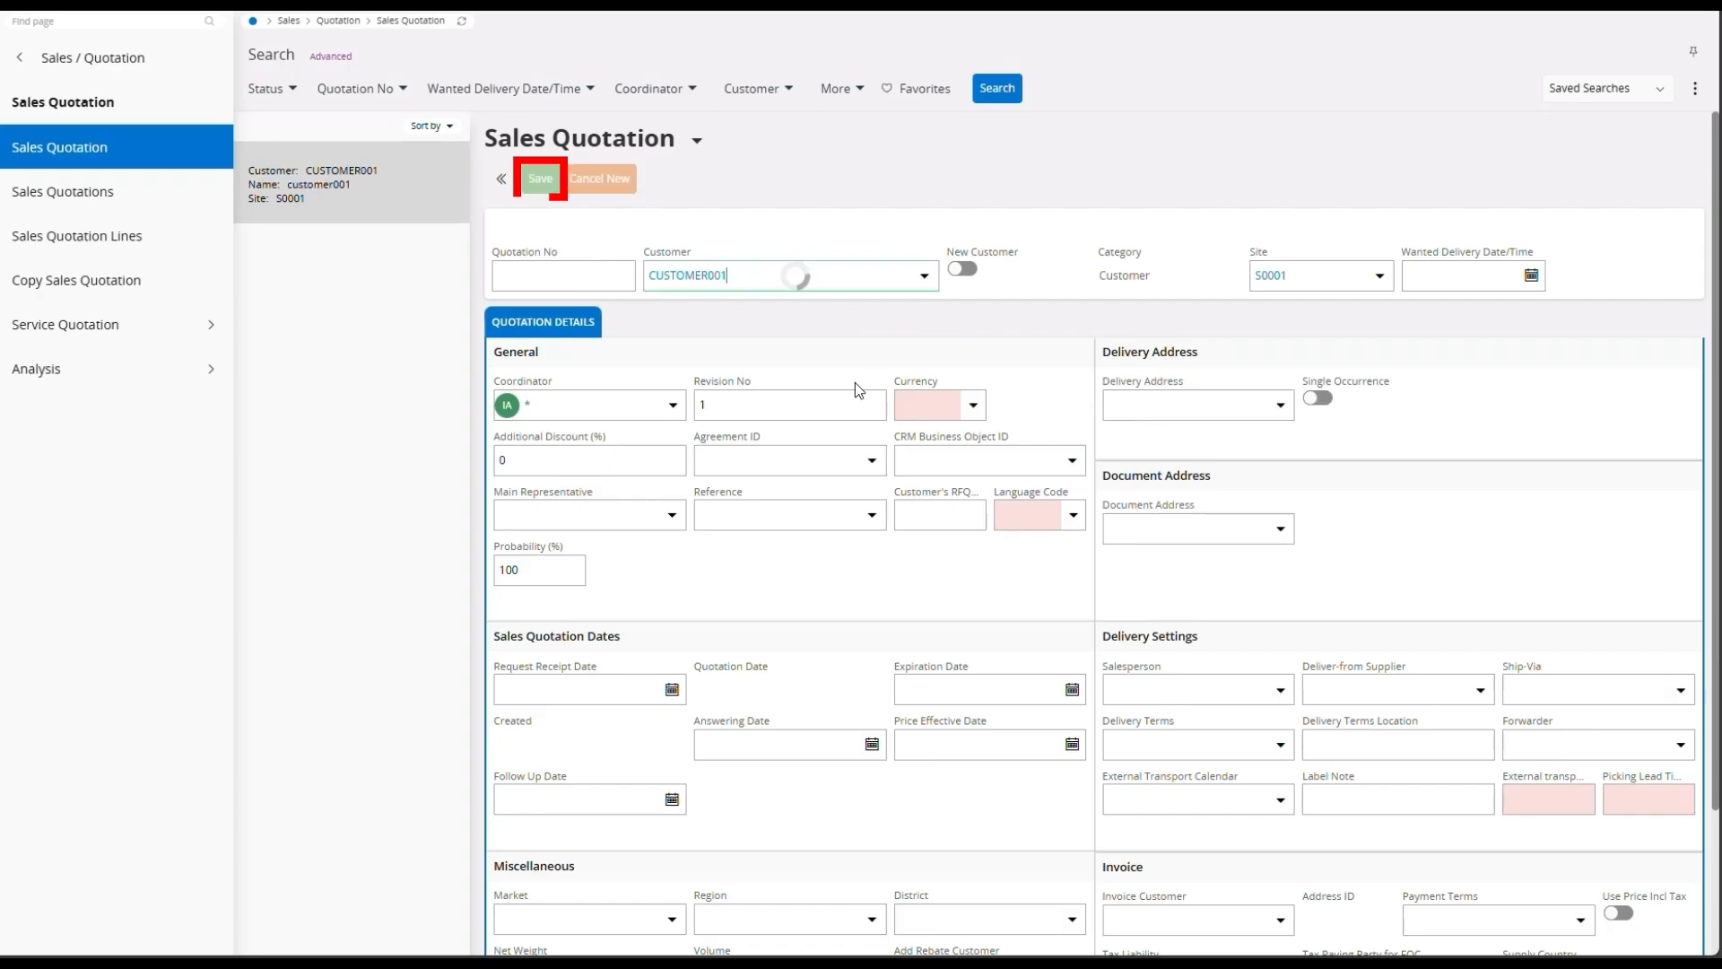
click(540, 178)
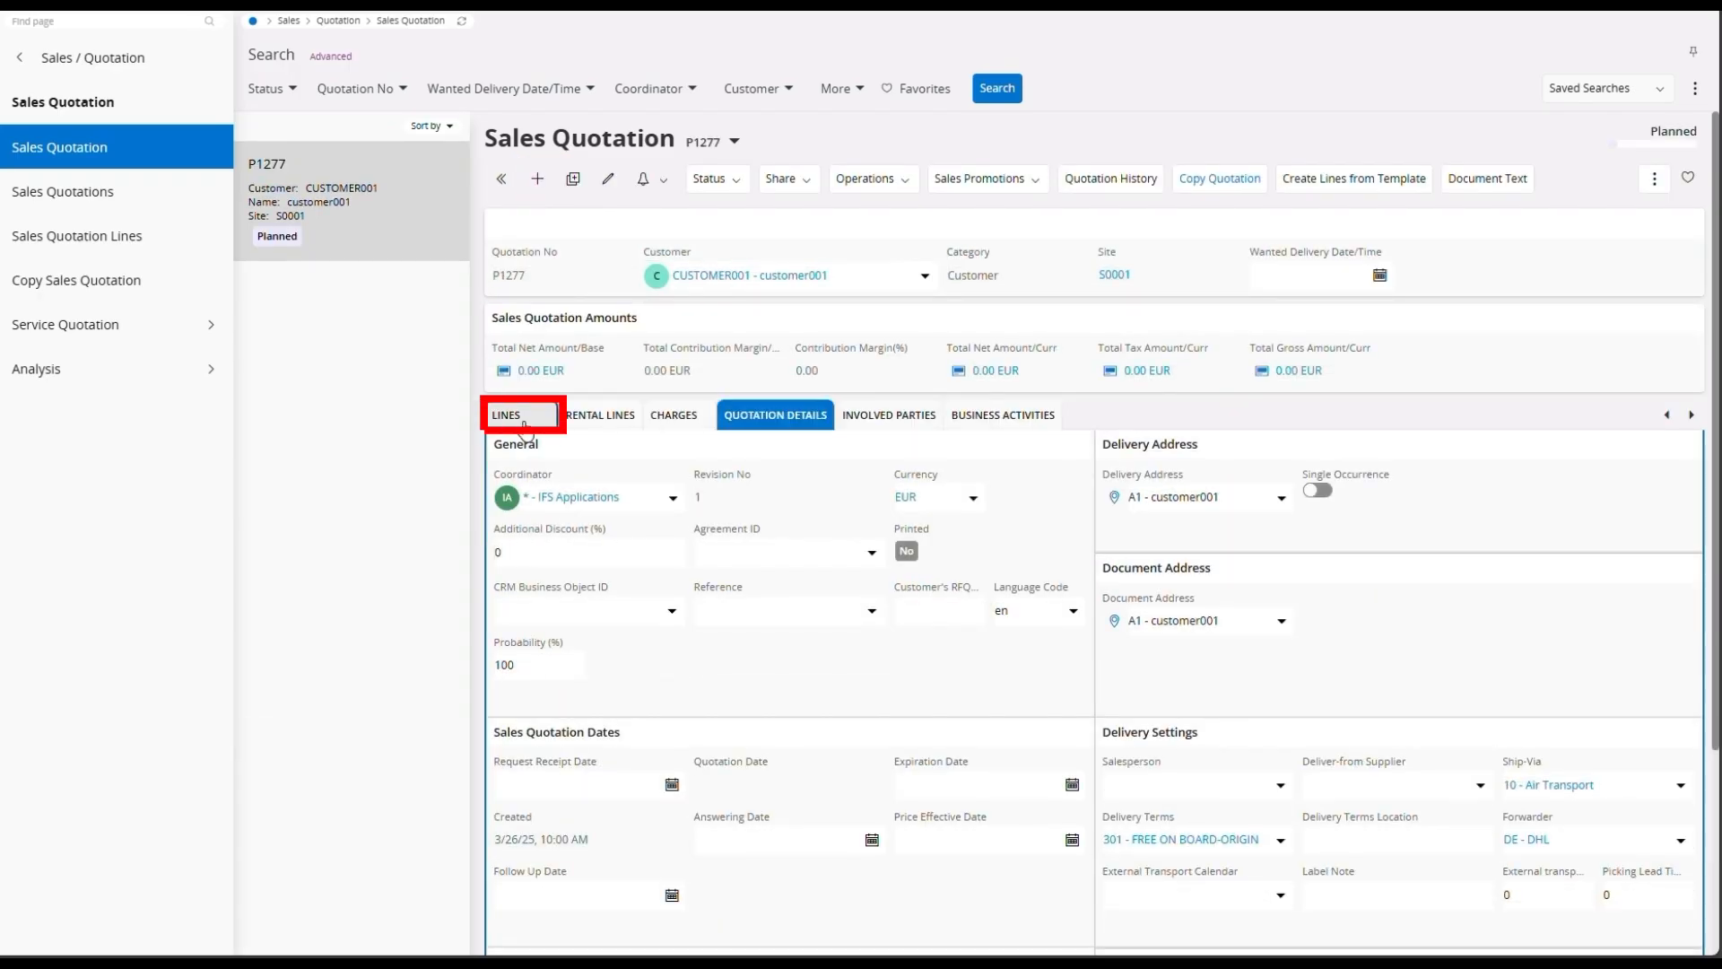
Step: Add a quotation line for sales part TIRE with quantity 1000 and price 80, and save it
click(526, 427)
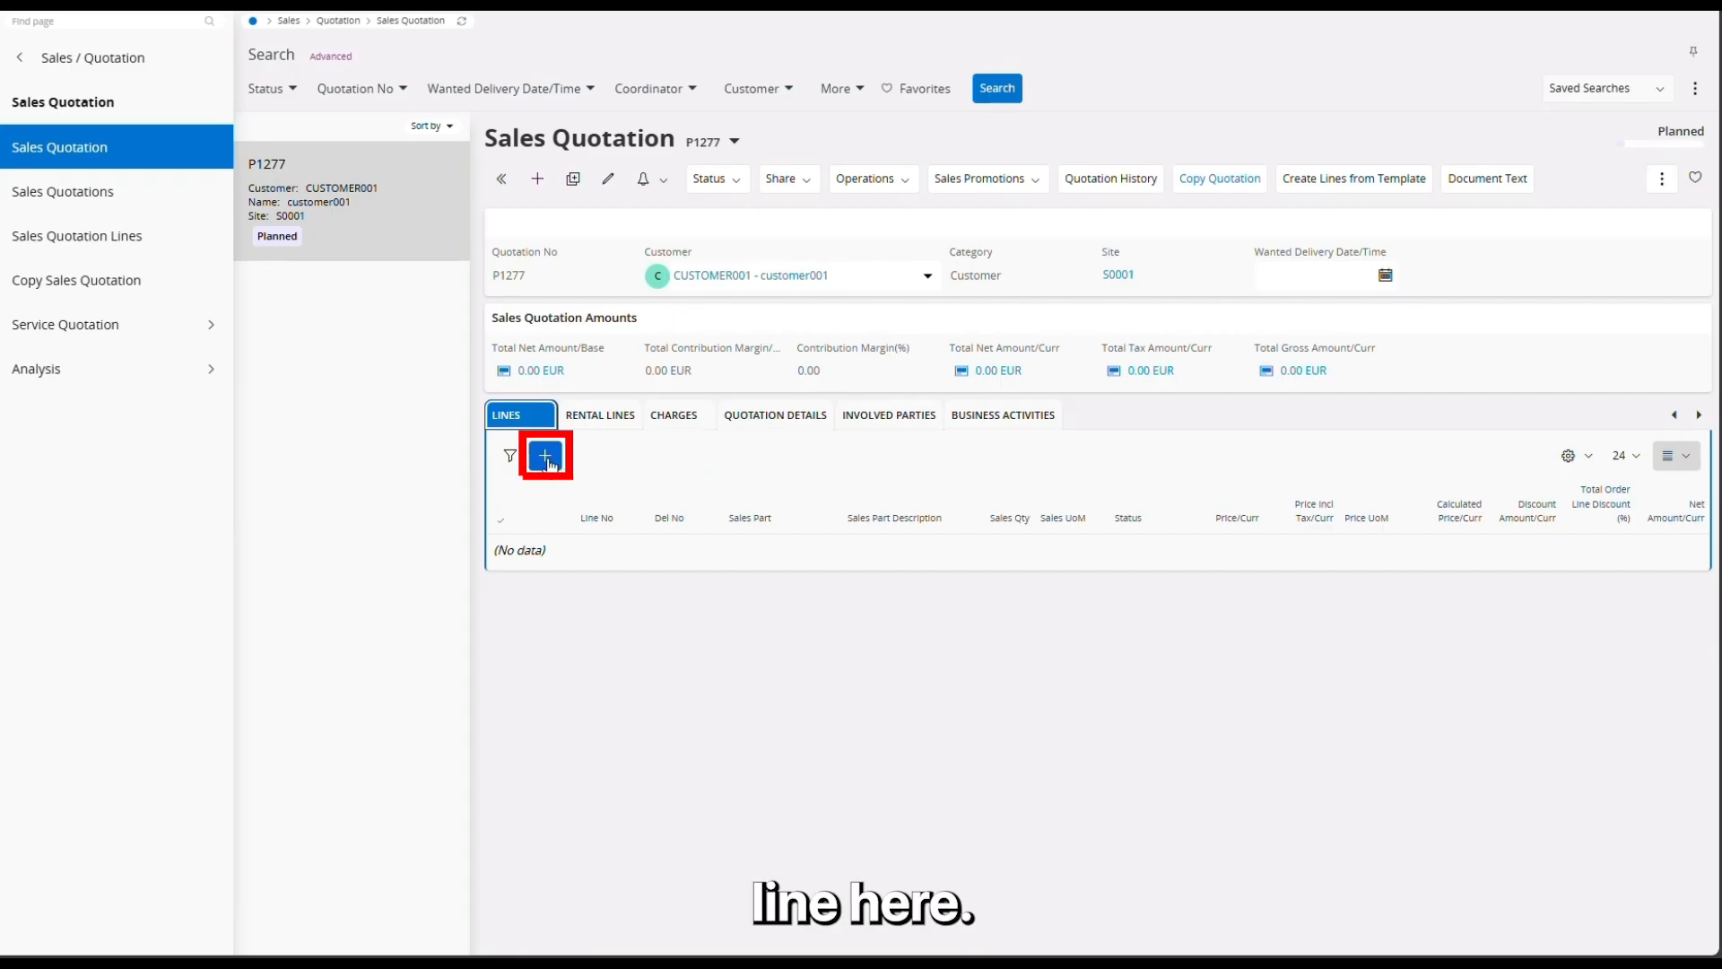
click(546, 456)
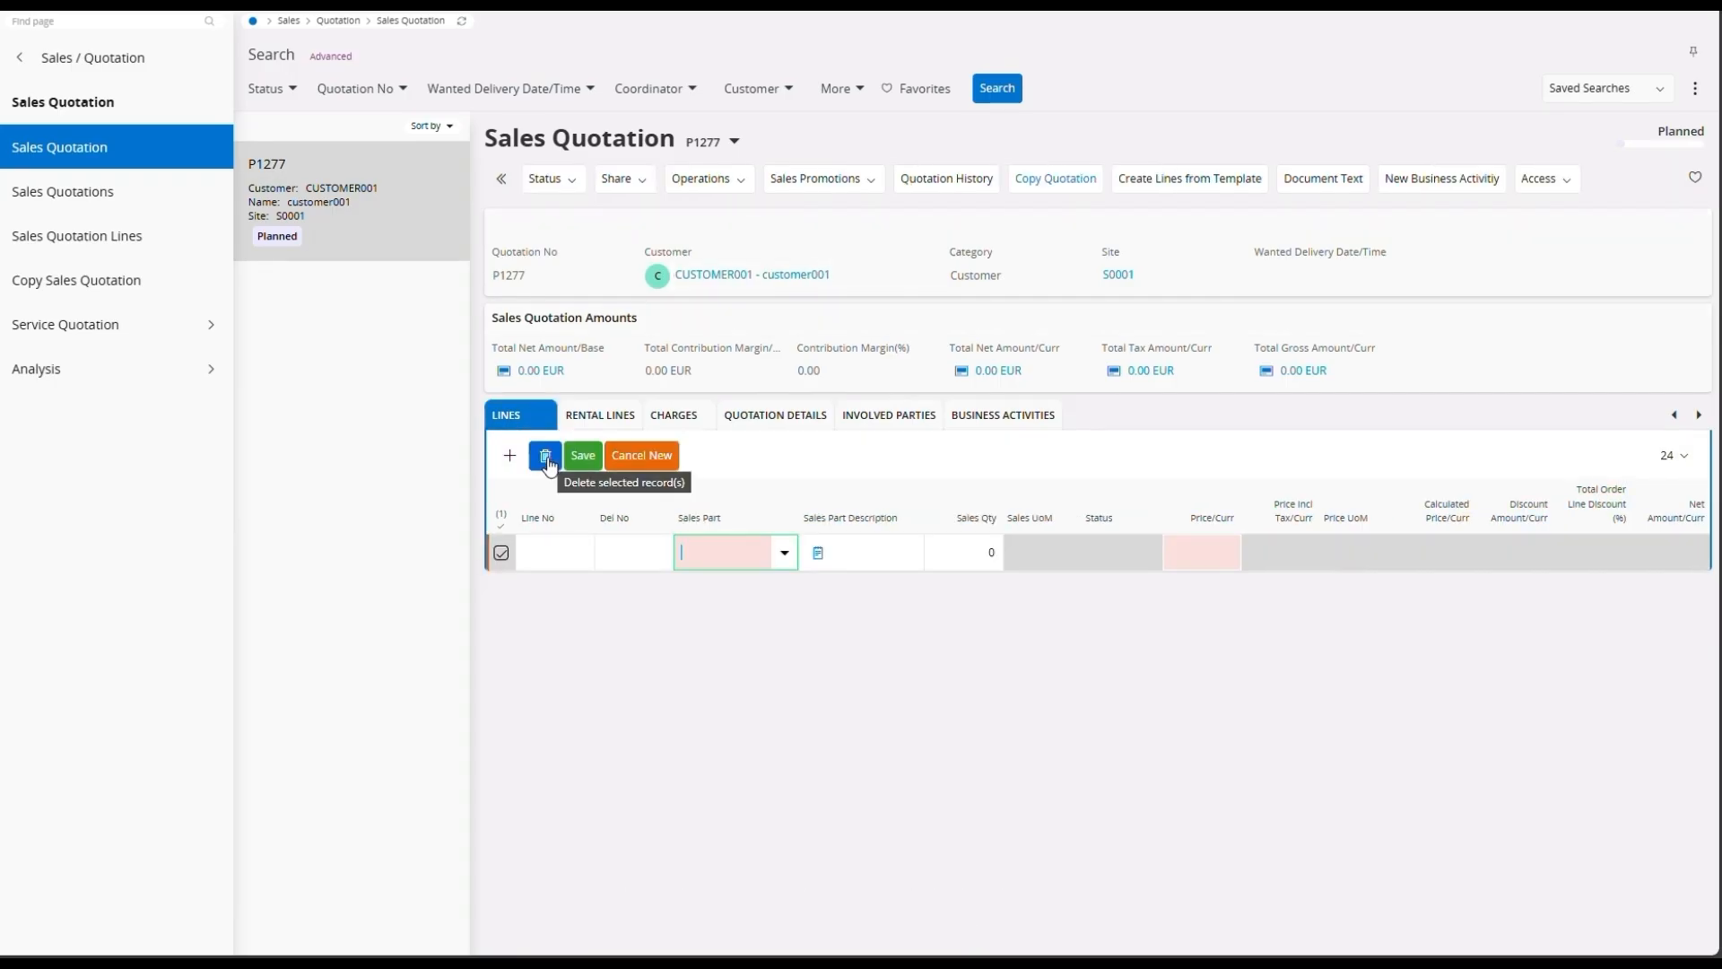
text(ti)
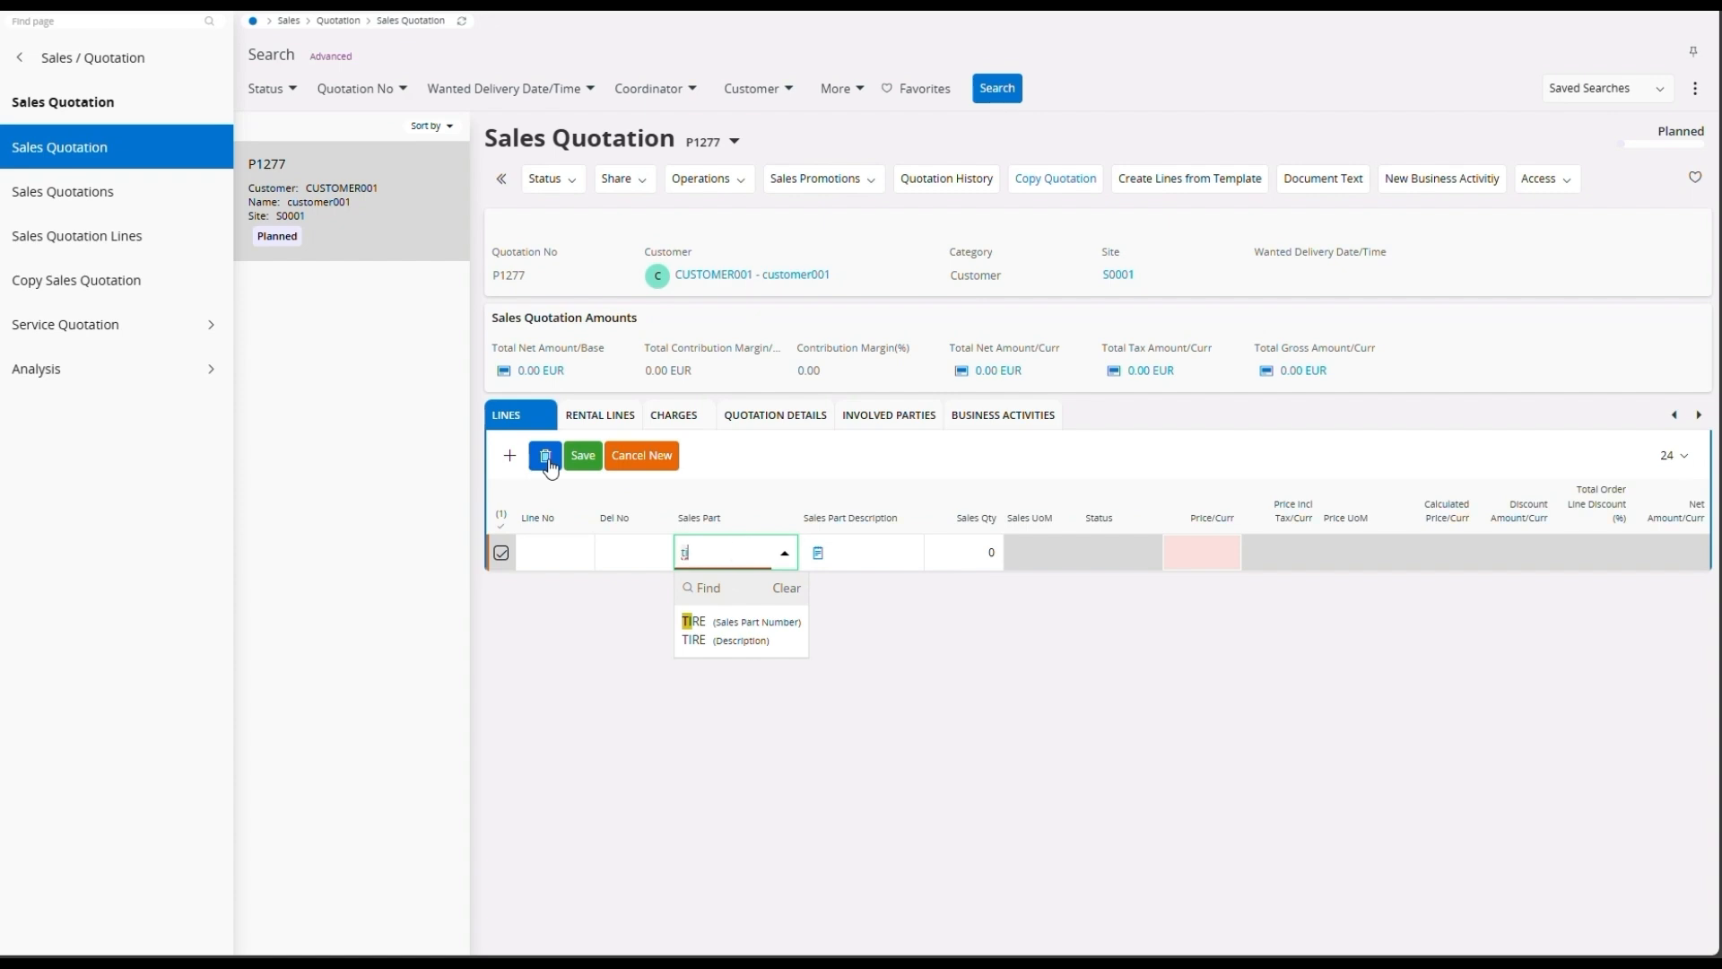
click(757, 637)
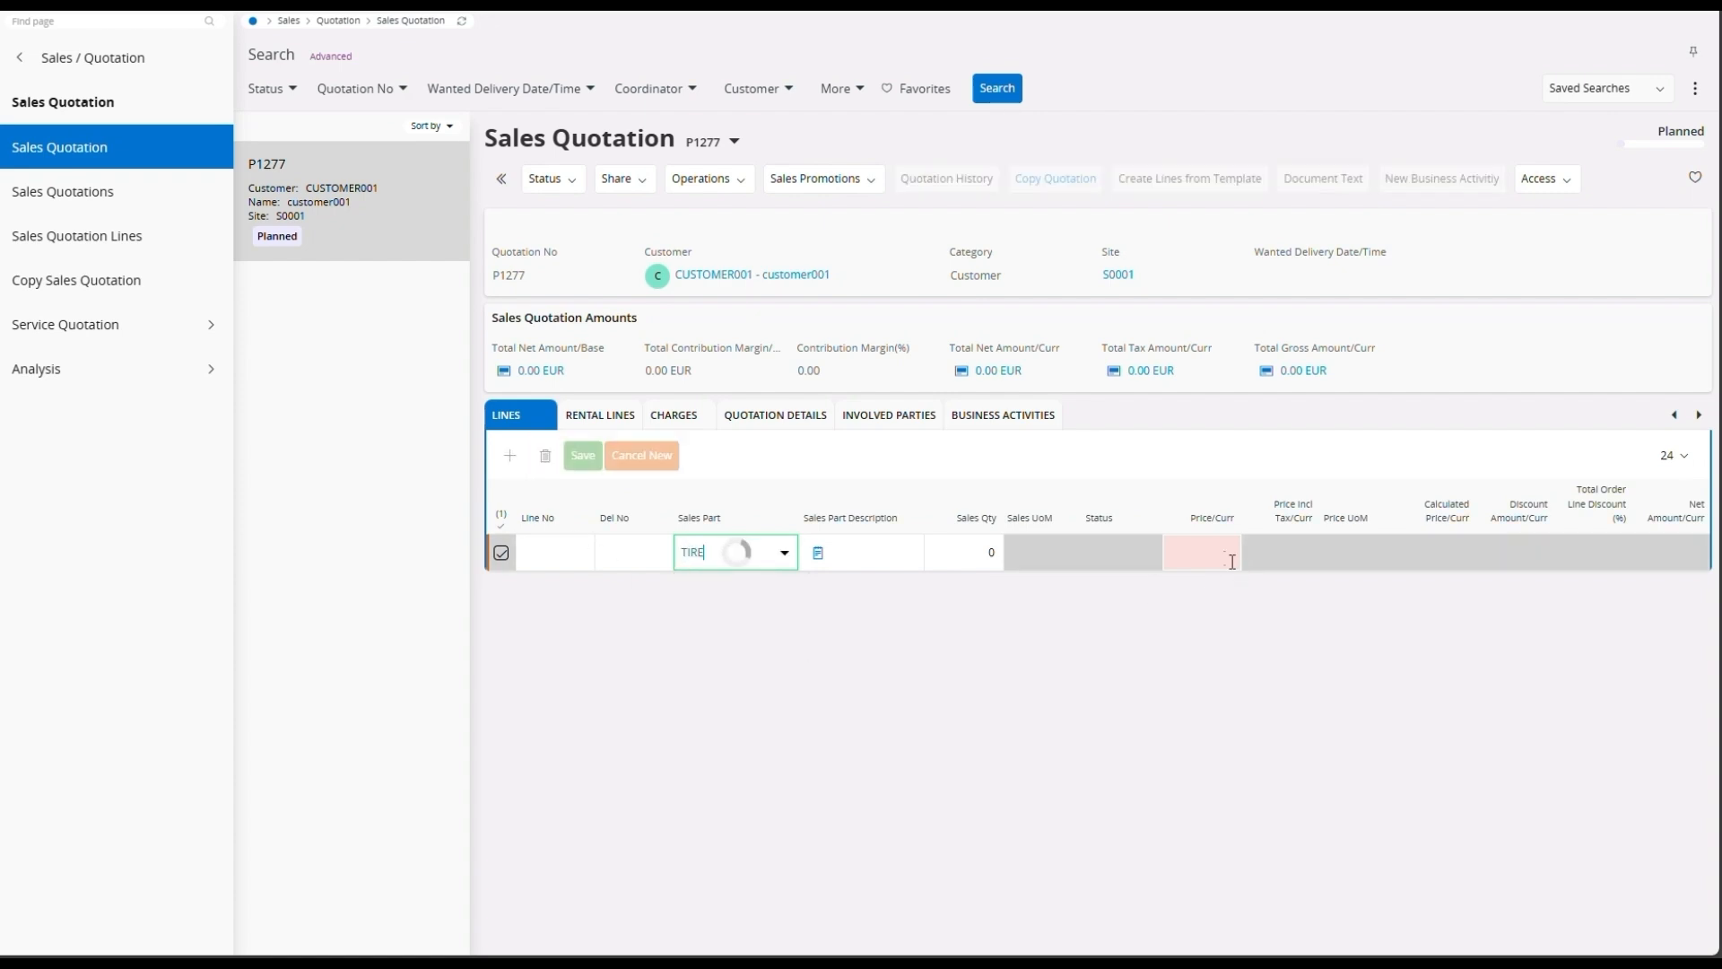
click(989, 552)
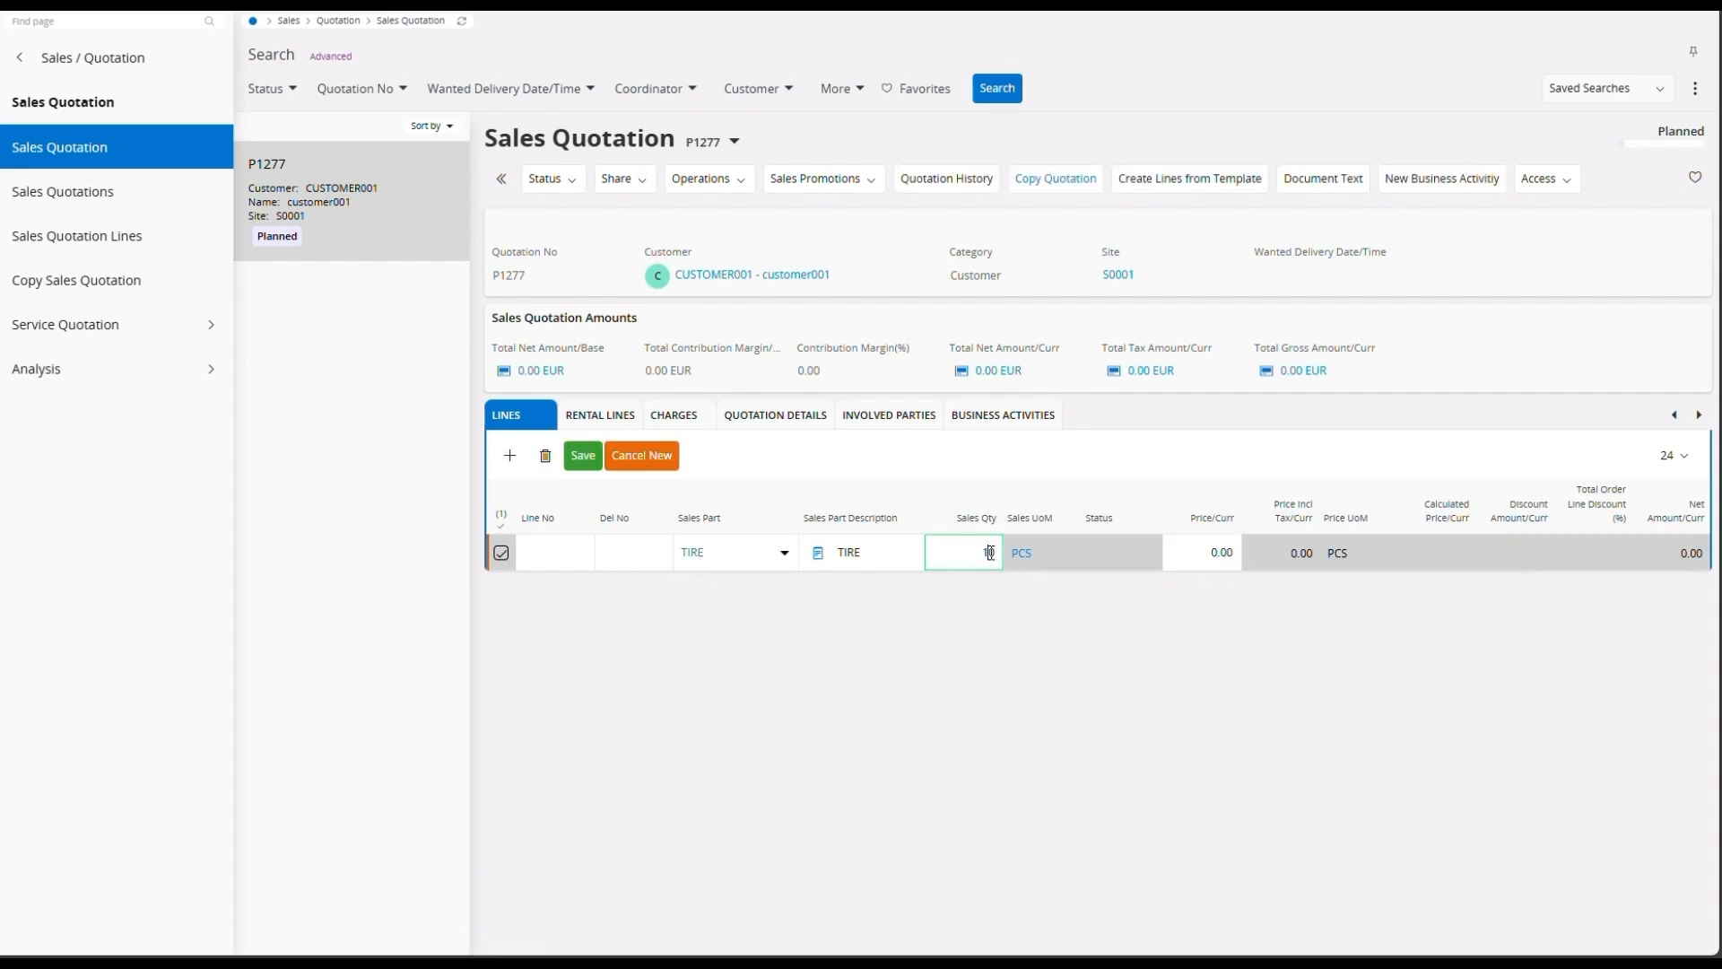
text(1000)
click(1222, 551)
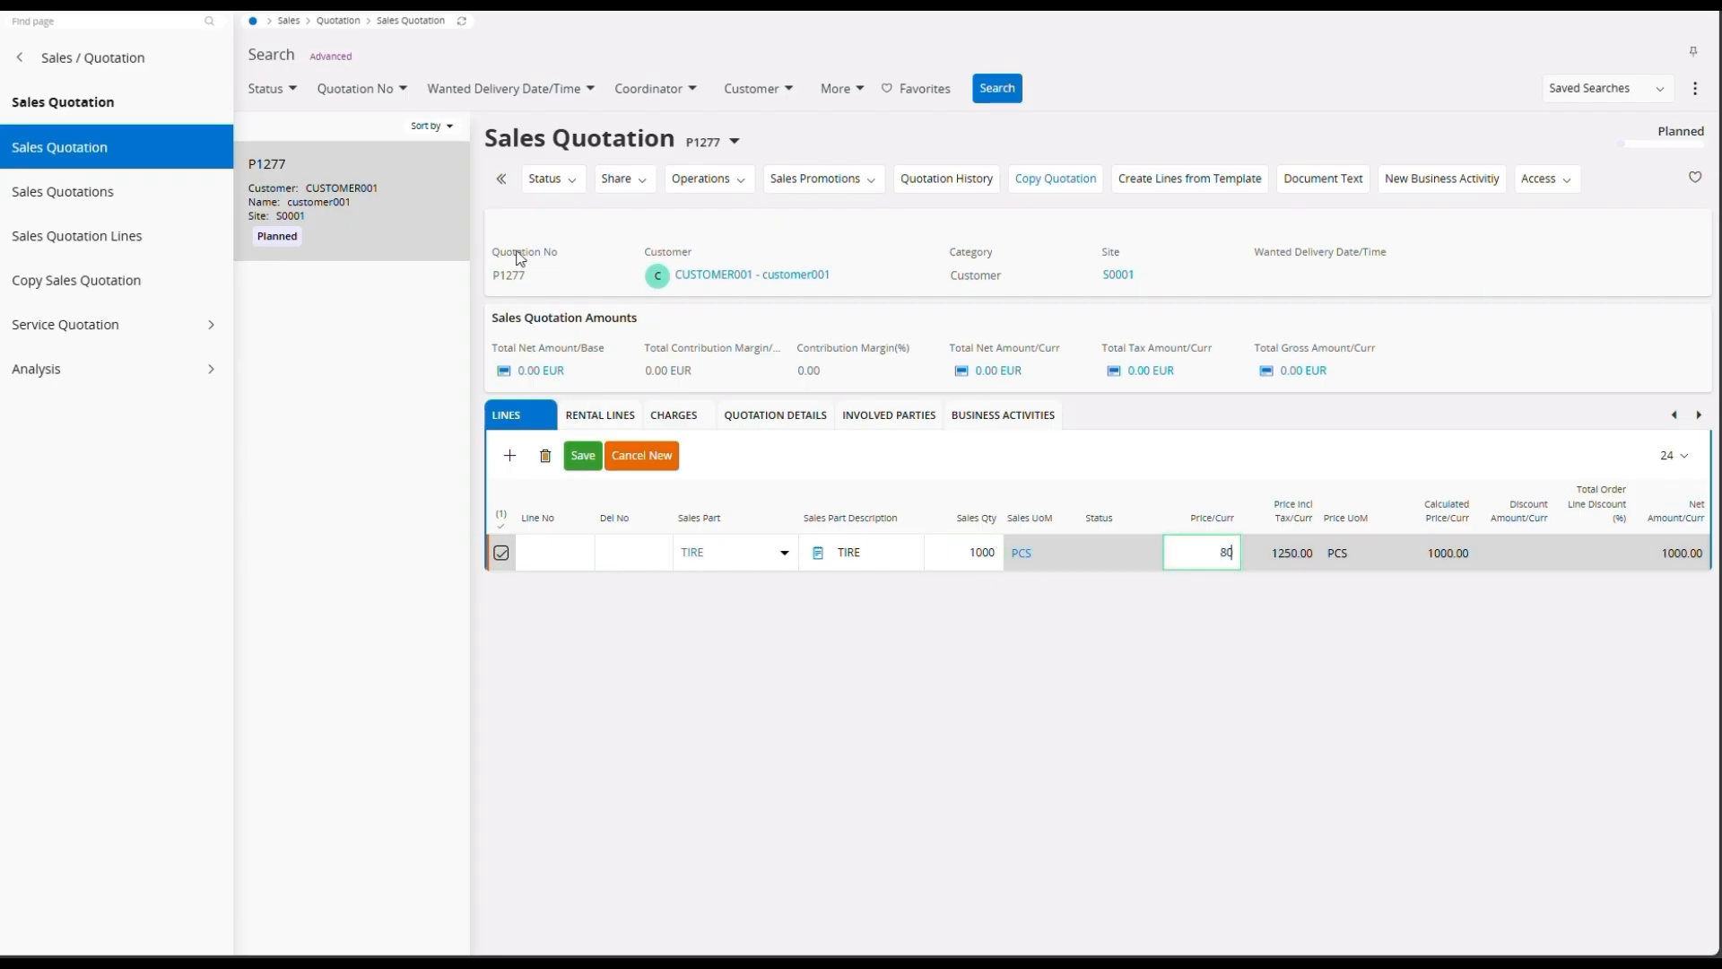
click(583, 457)
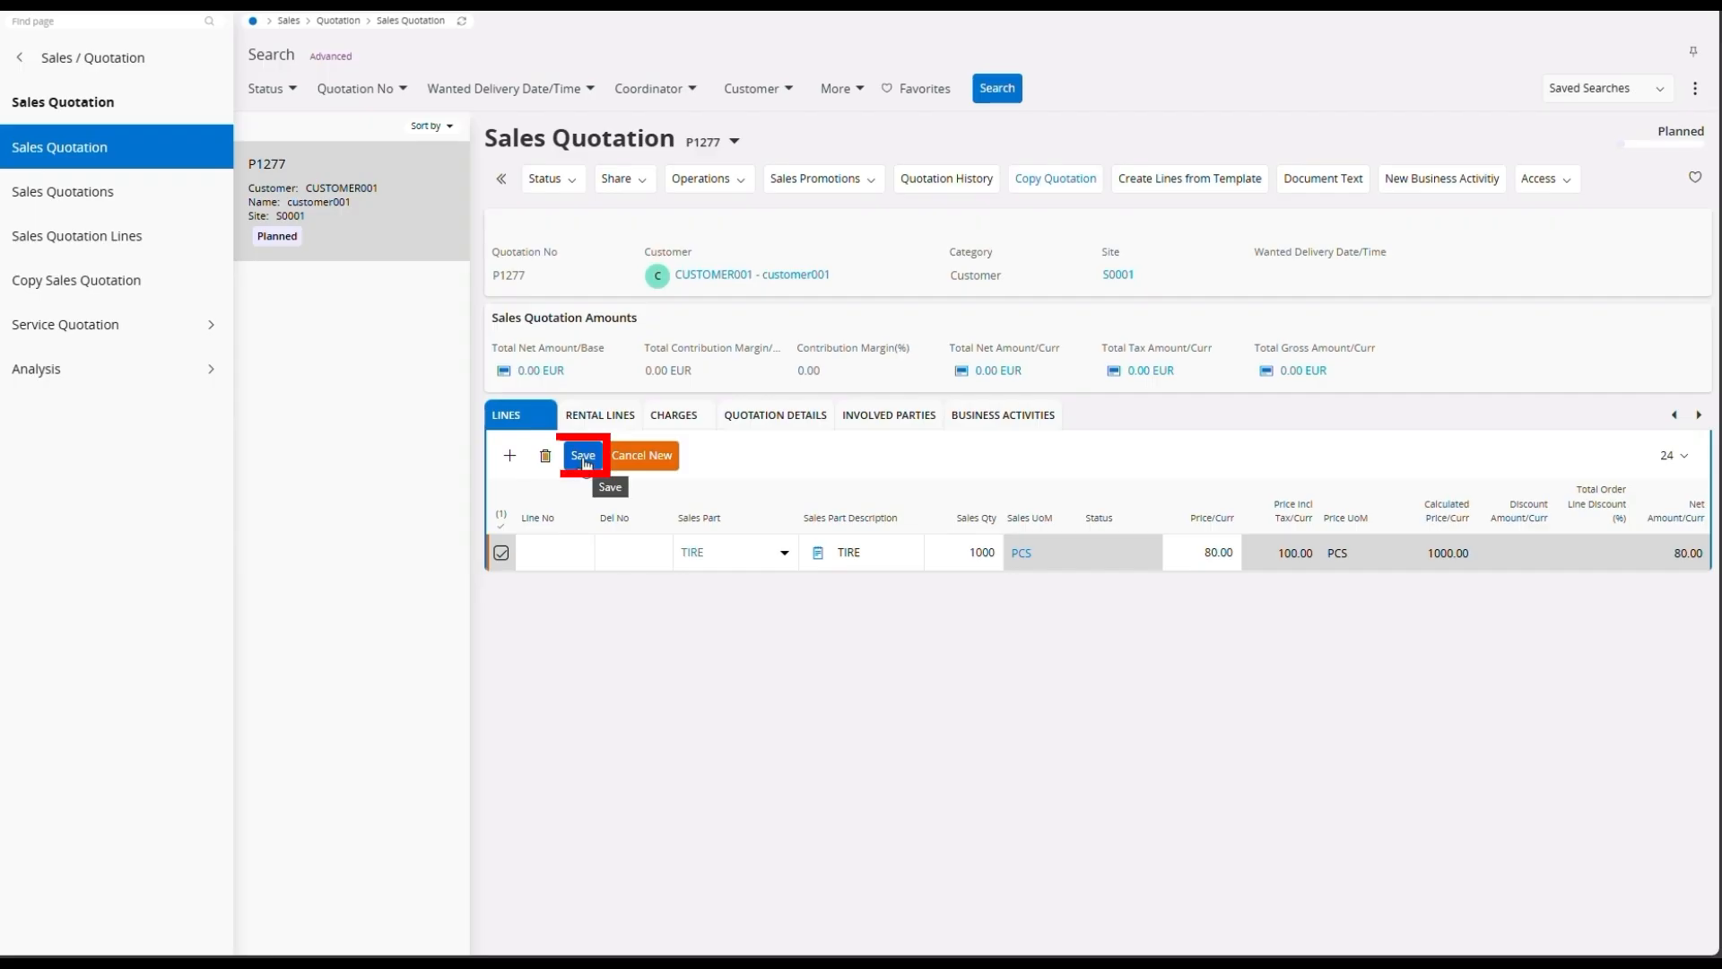
click(584, 460)
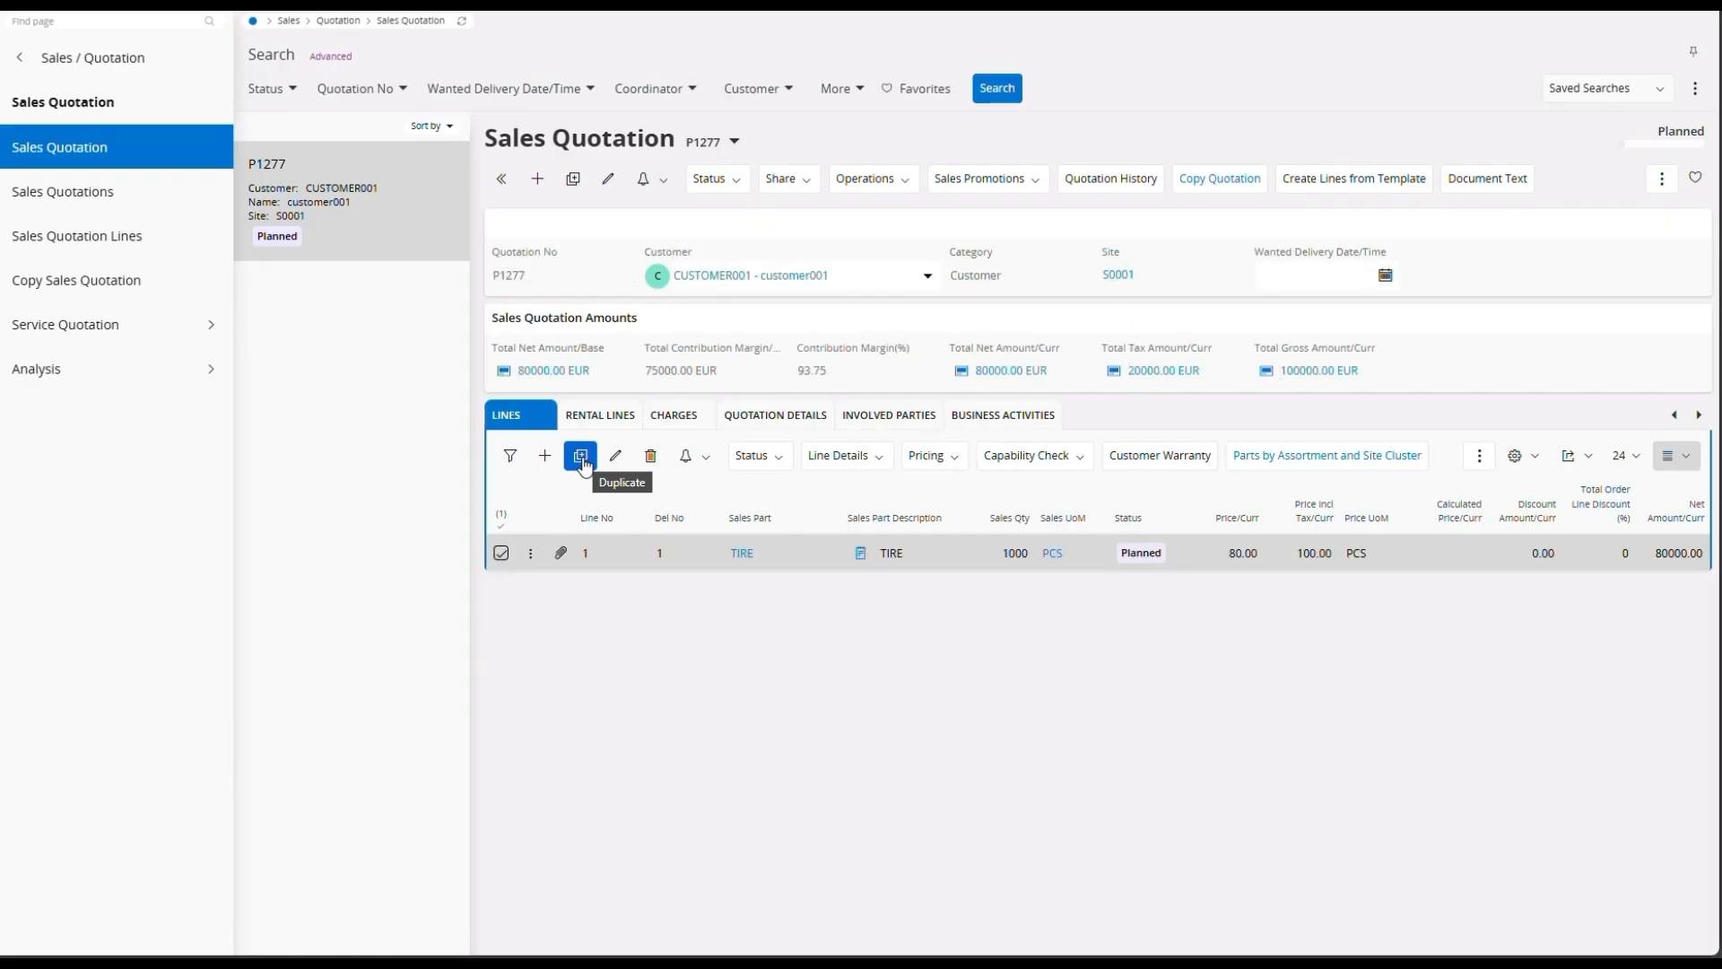
Step: Release the sales quotation and confirm the release
click(743, 178)
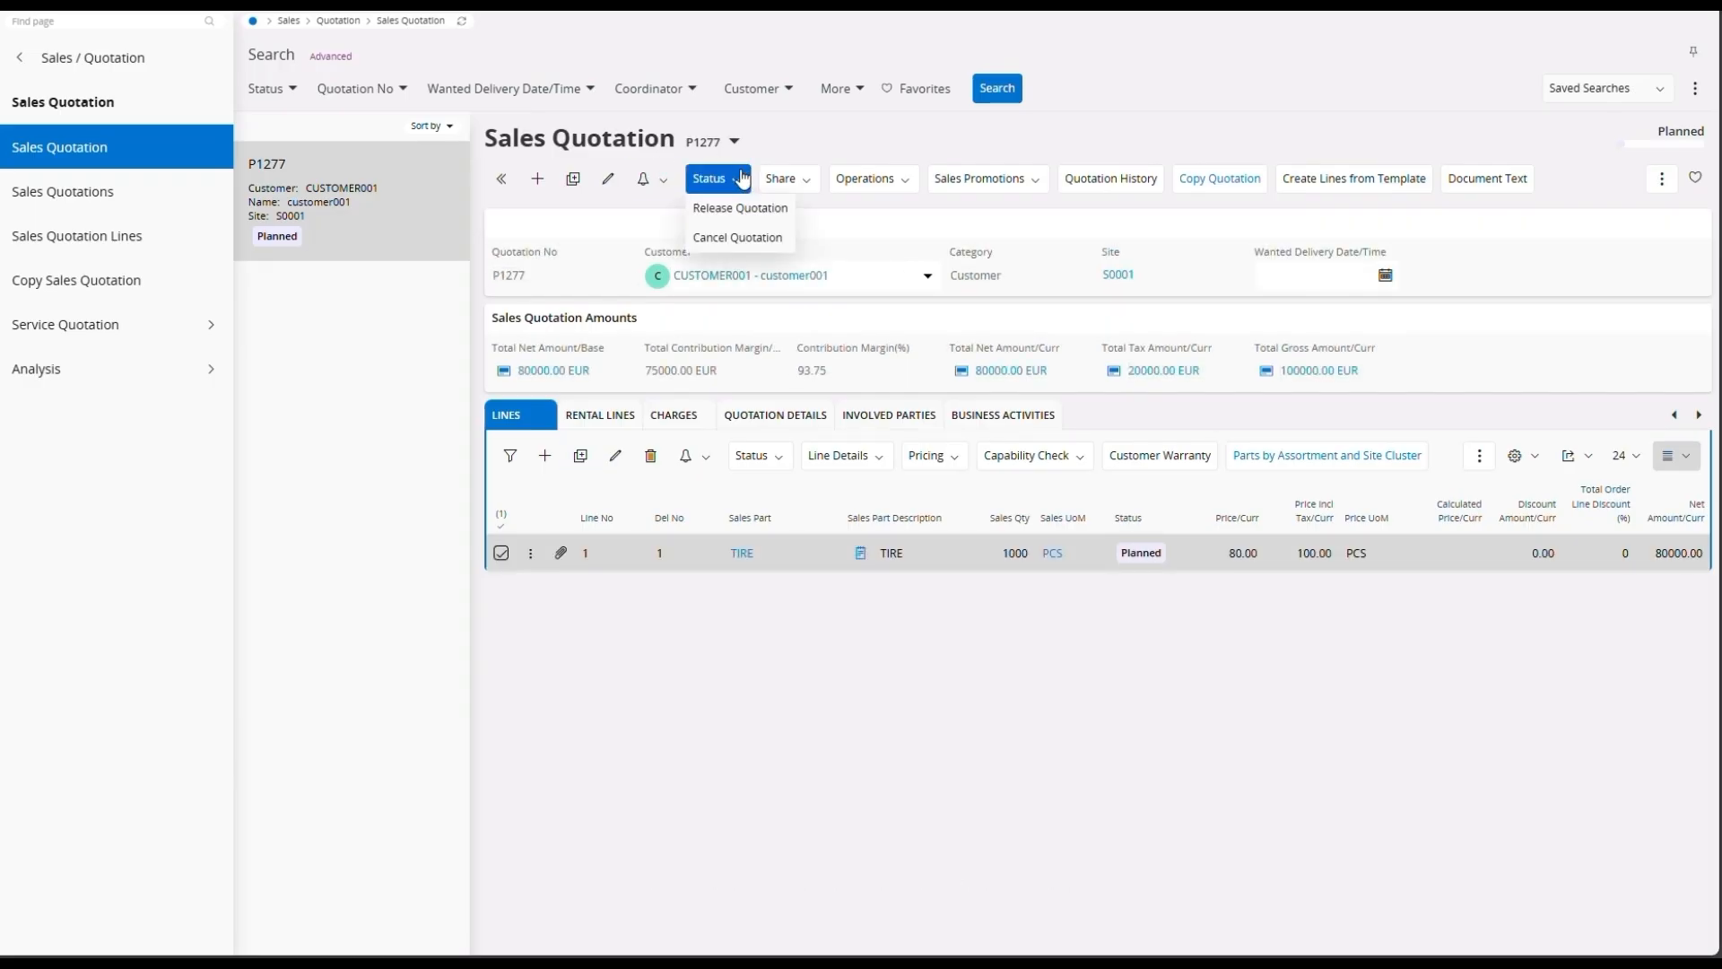
click(733, 212)
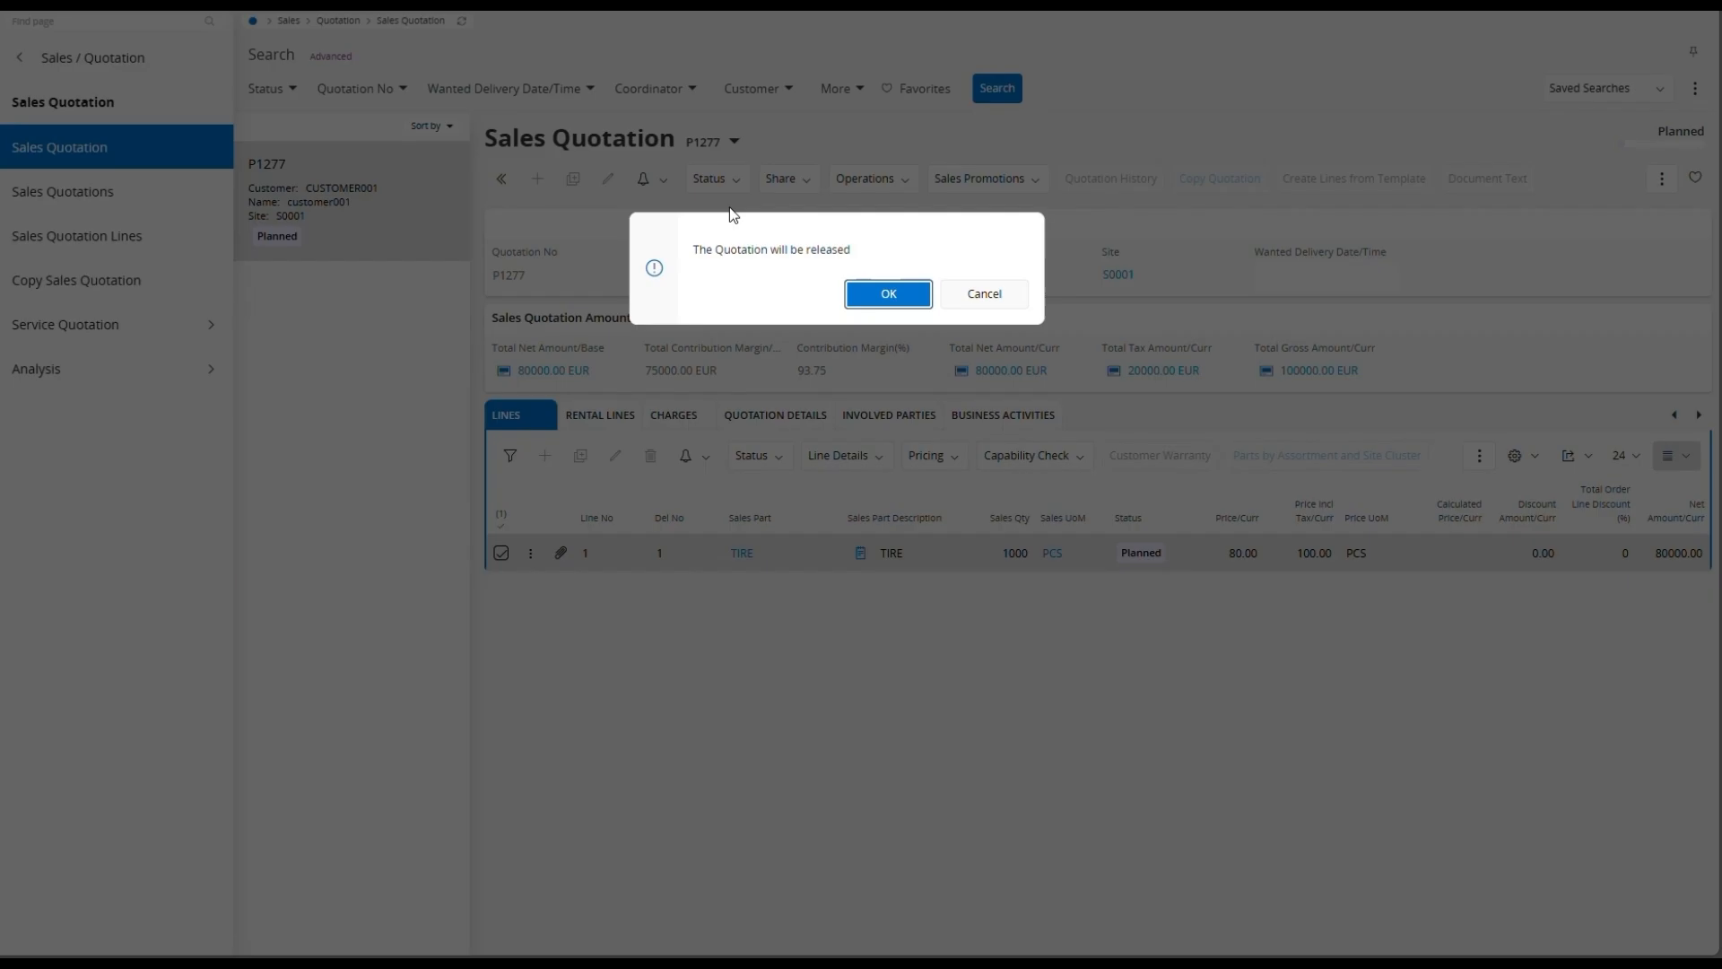
click(899, 293)
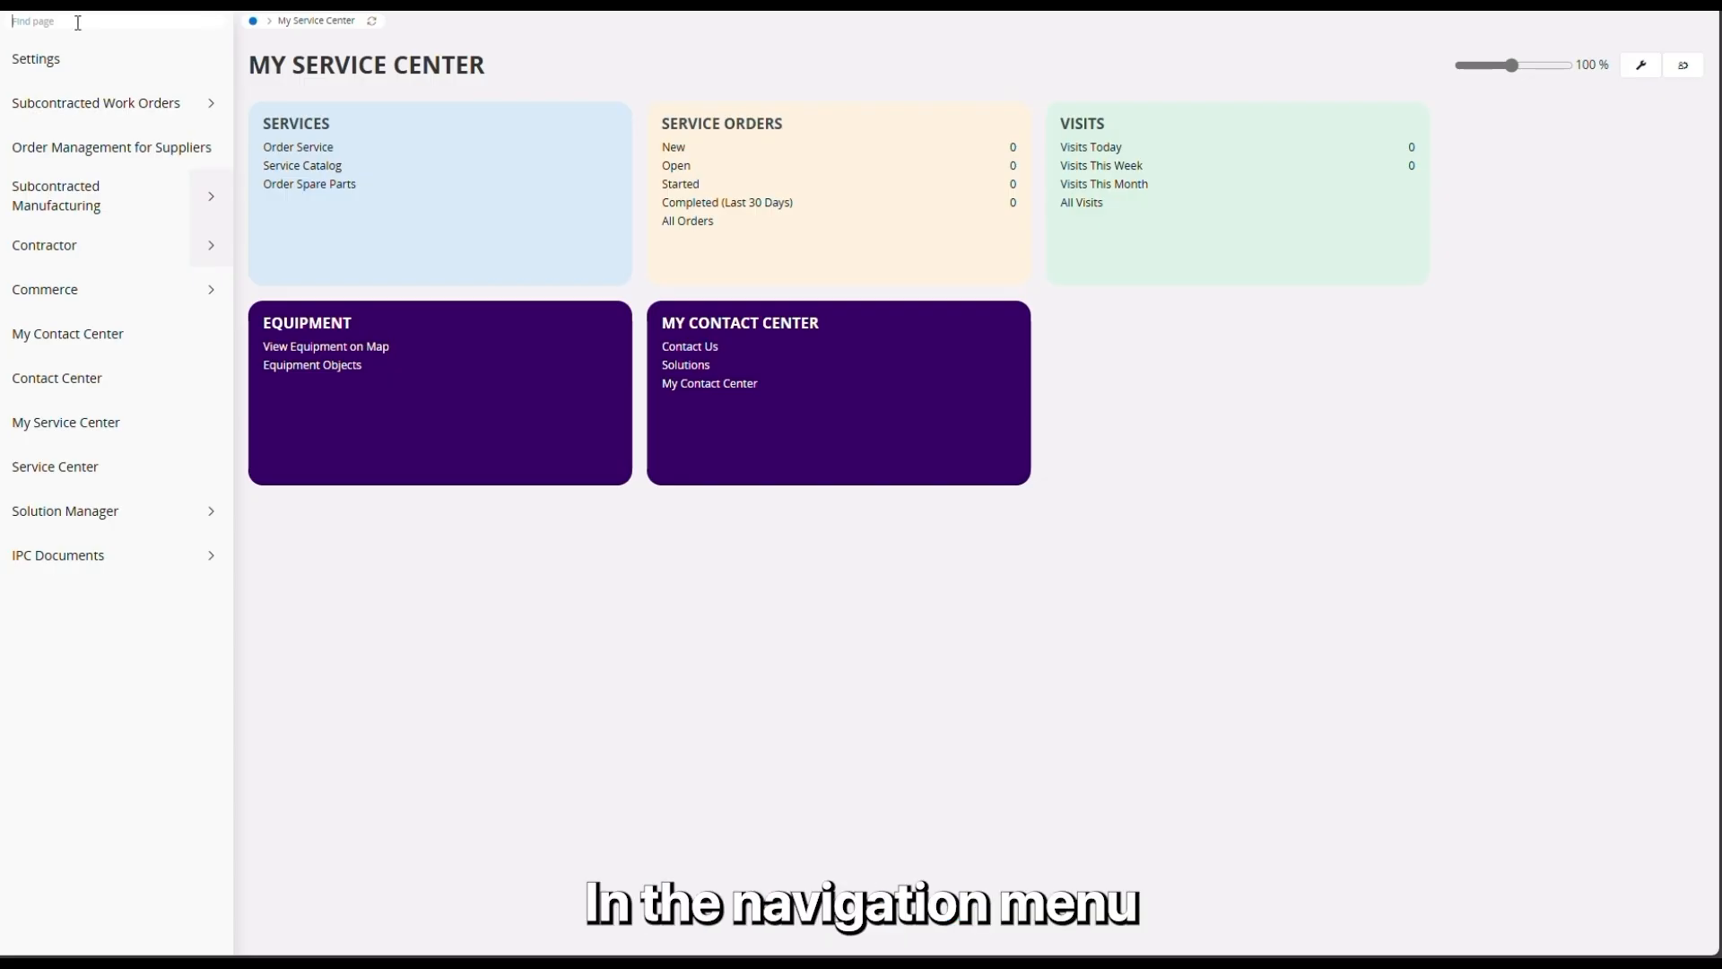
Step: In the B2B customer portal, list the open quotations under Order Management for Customers and accept the newly released one
click(63, 288)
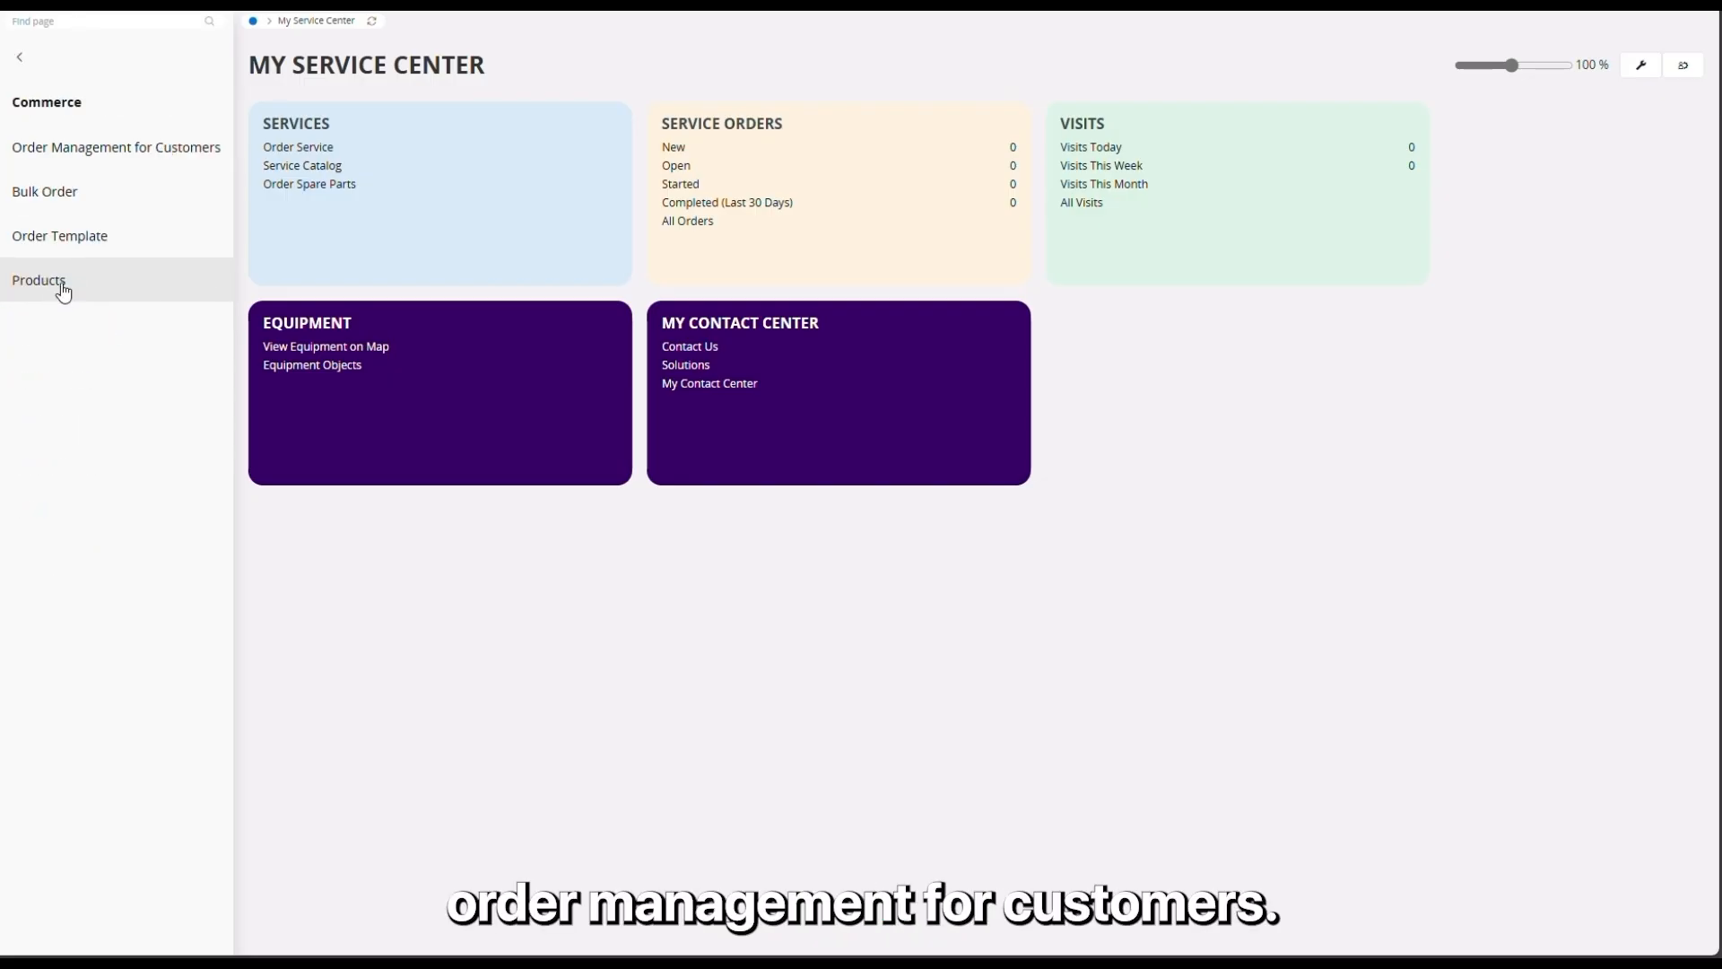
click(82, 152)
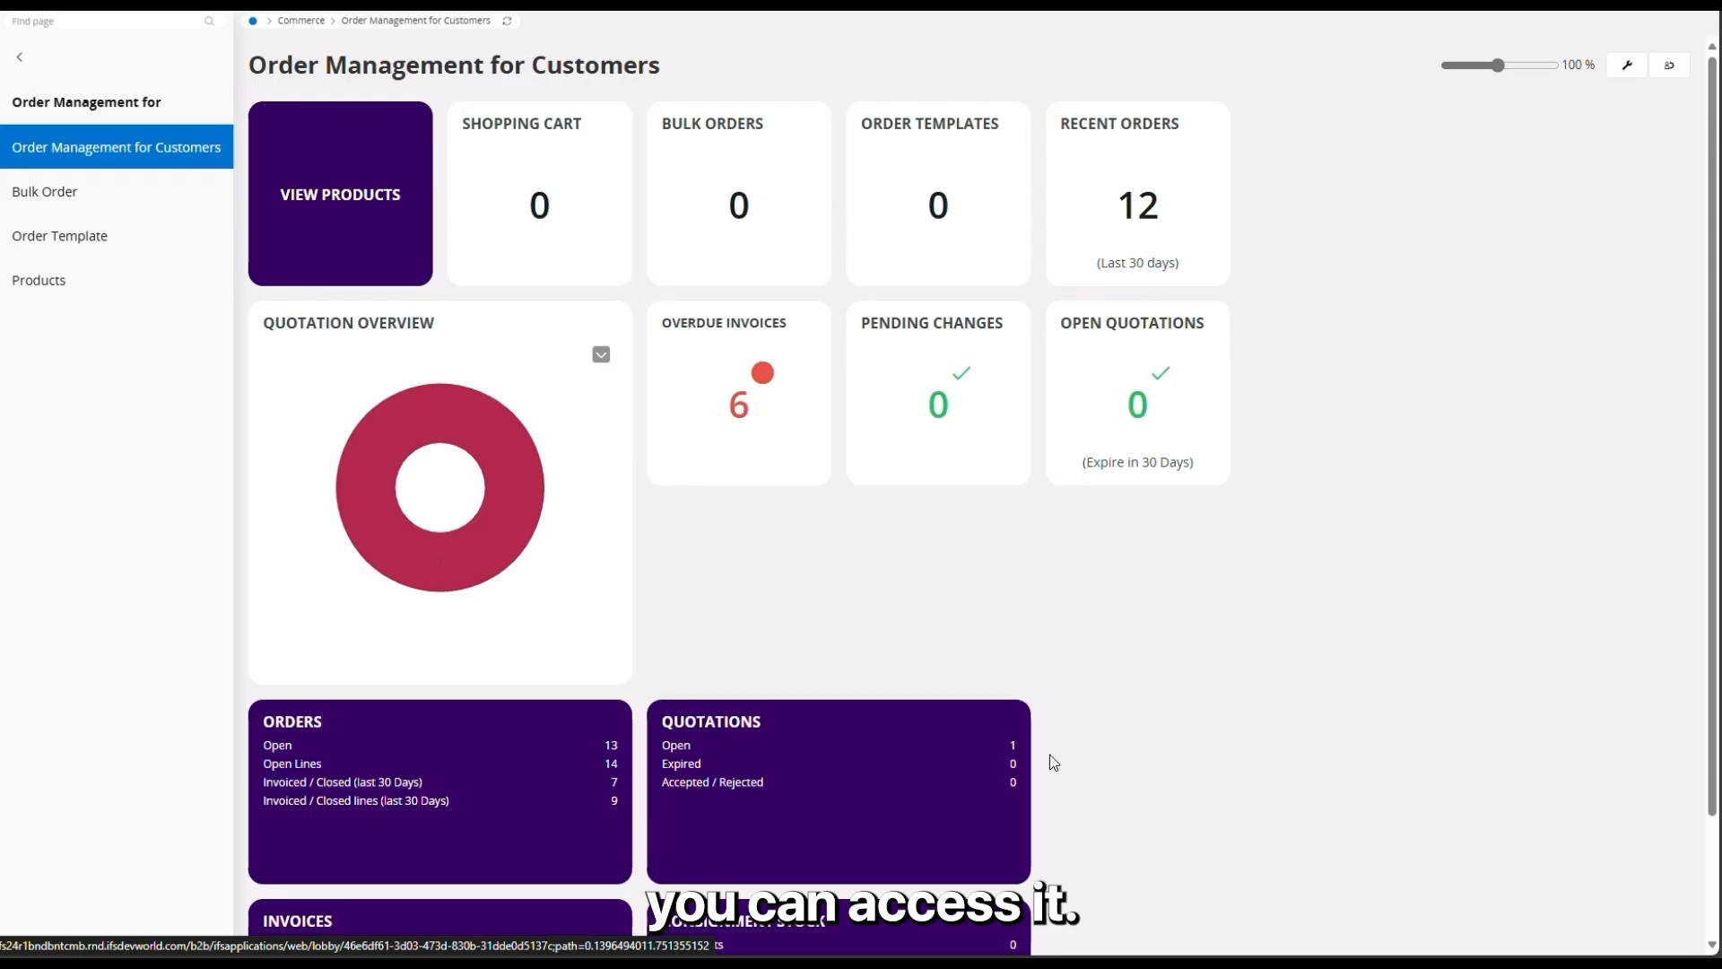
click(677, 746)
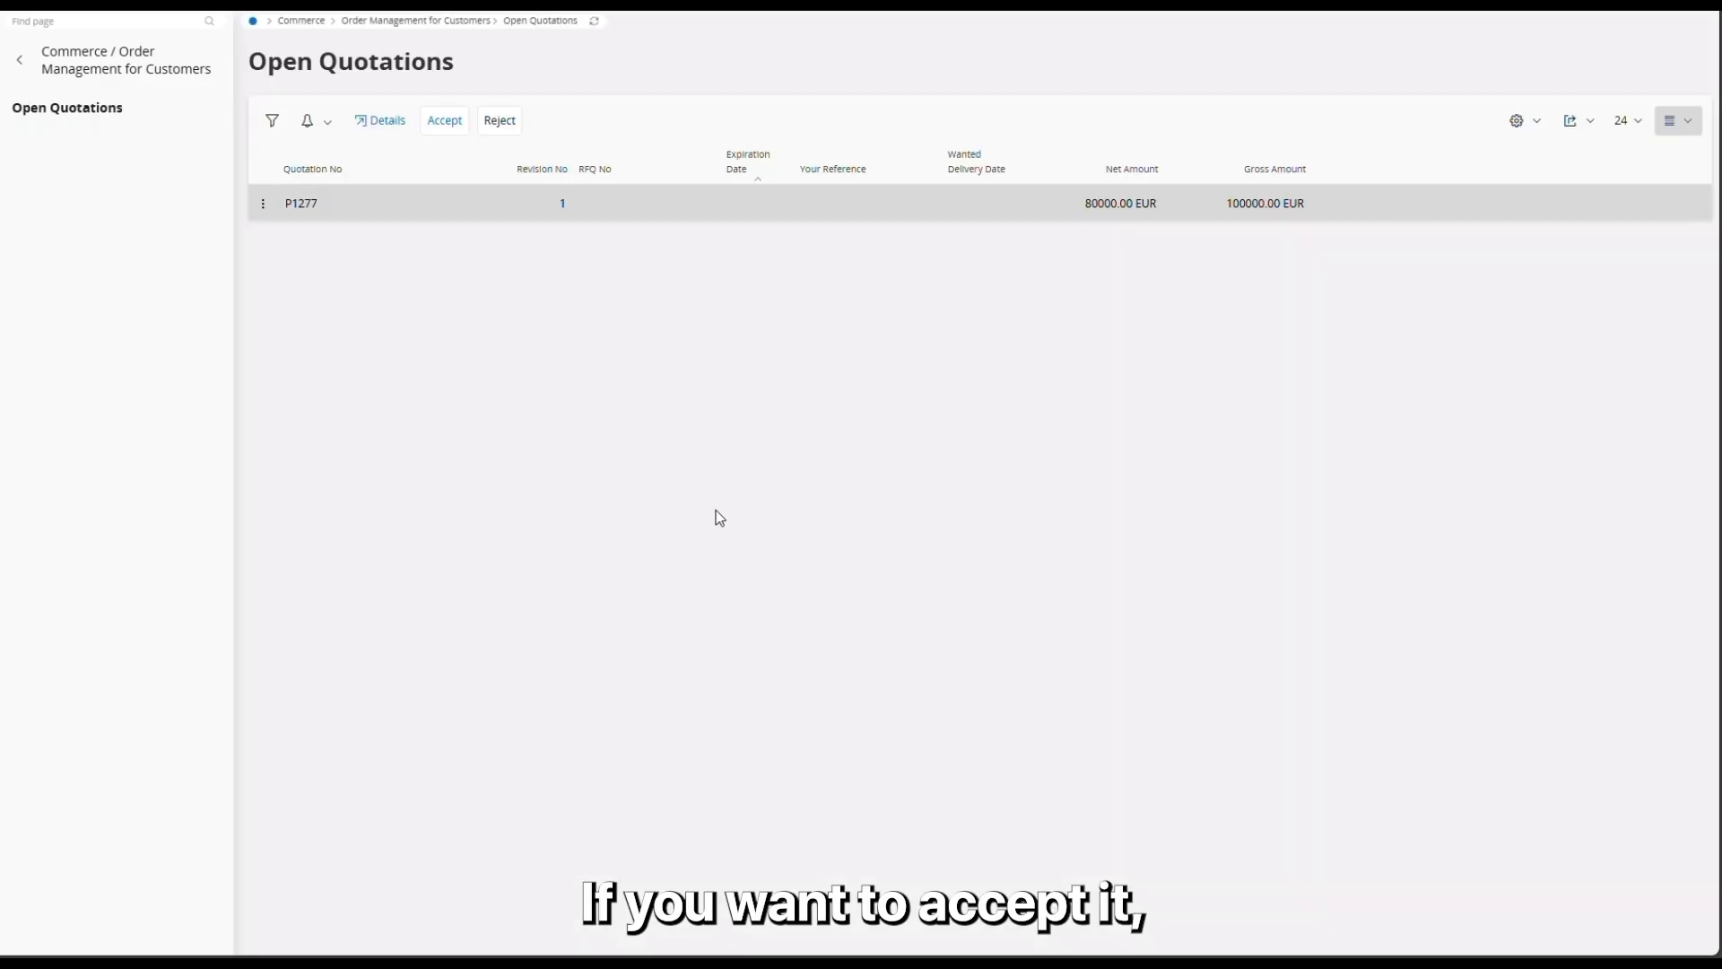
click(459, 124)
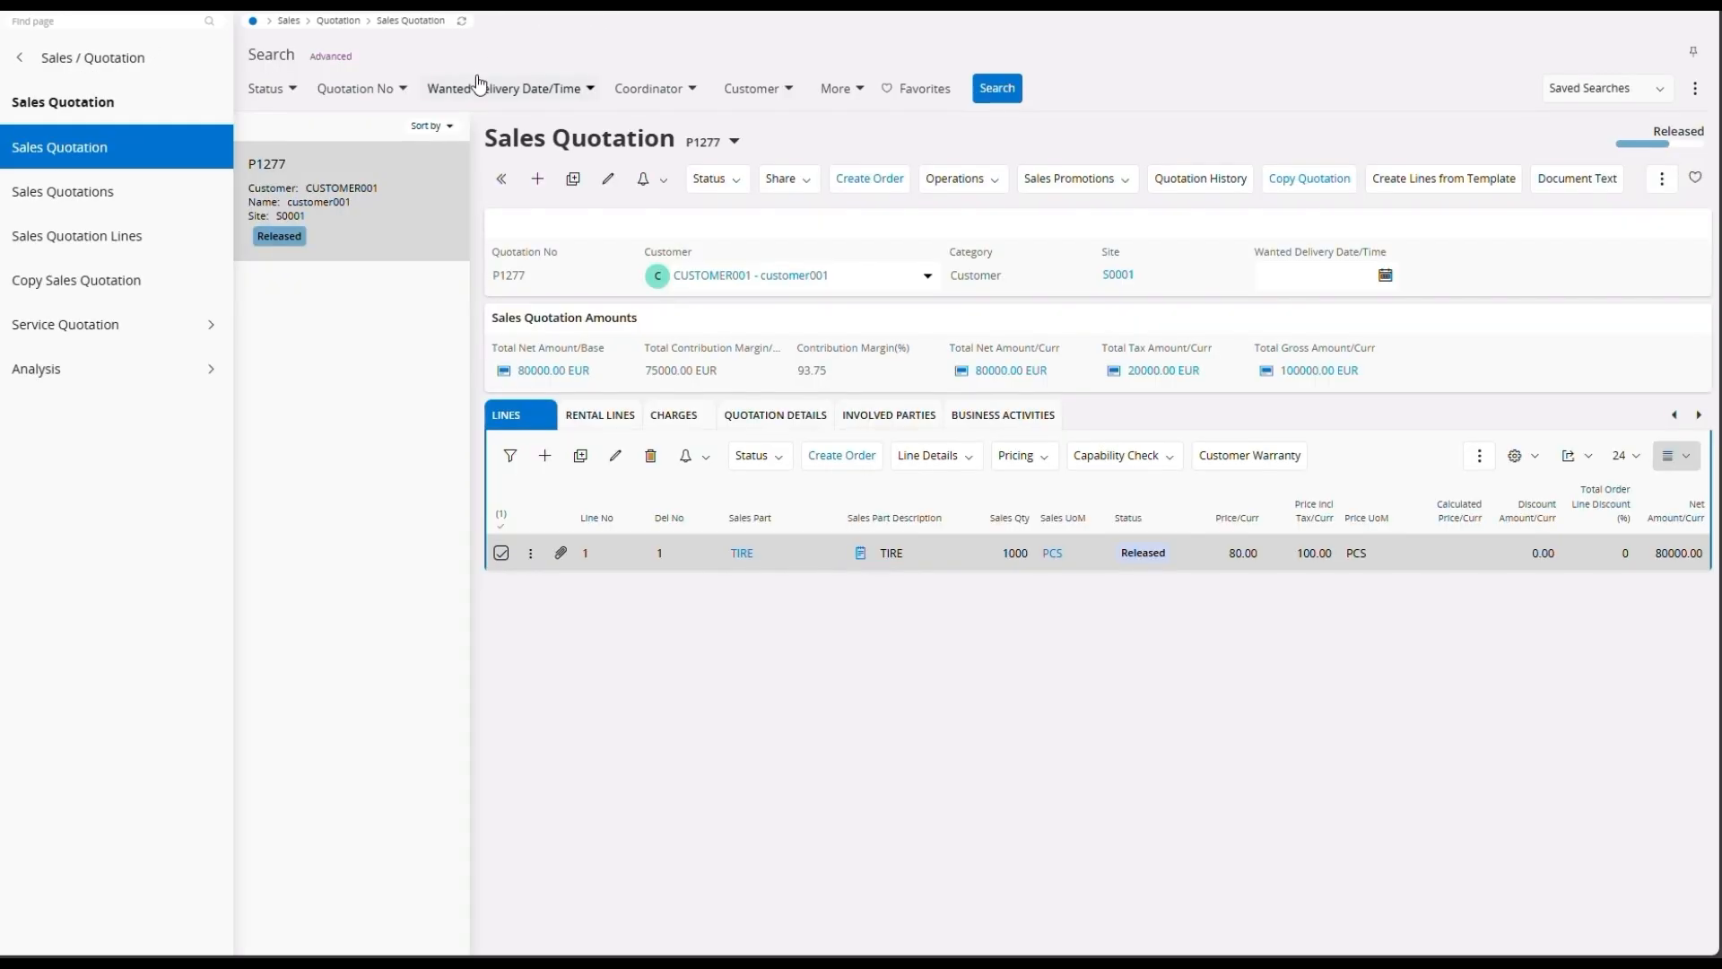
Step: Back in the internal IFS application, refresh the quotation and create a customer order for delivery 3/27/25, 12:00 AM, with released-status creation off; view the order
click(462, 22)
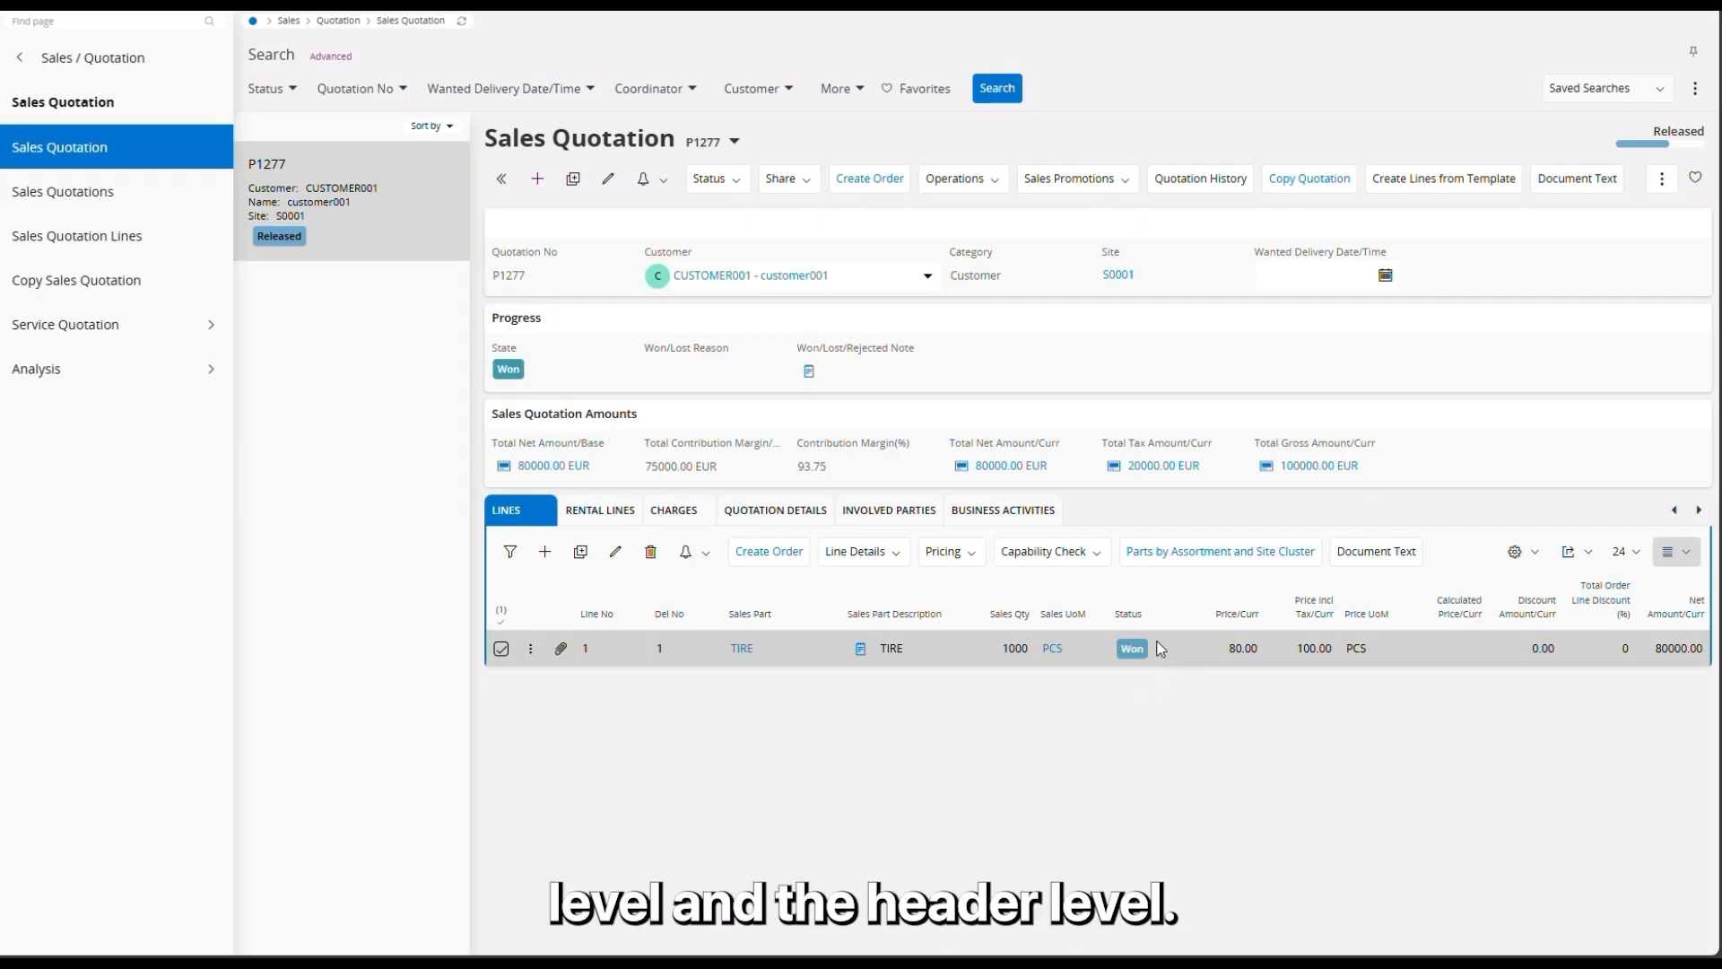
click(769, 552)
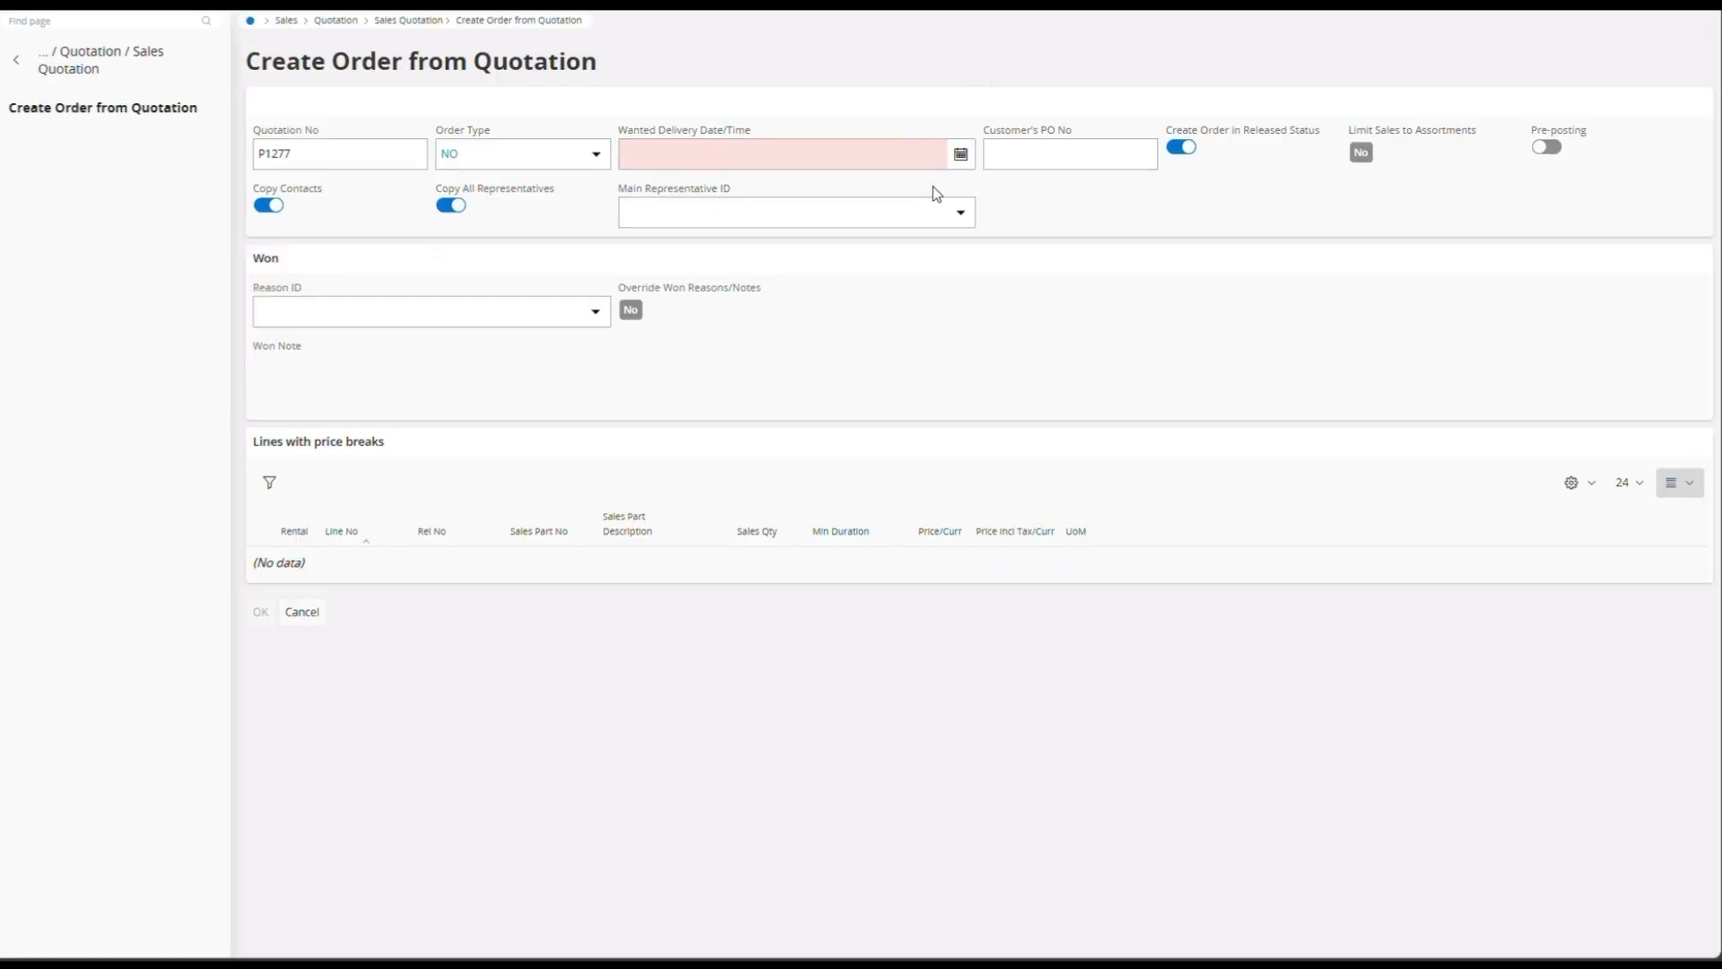
click(956, 151)
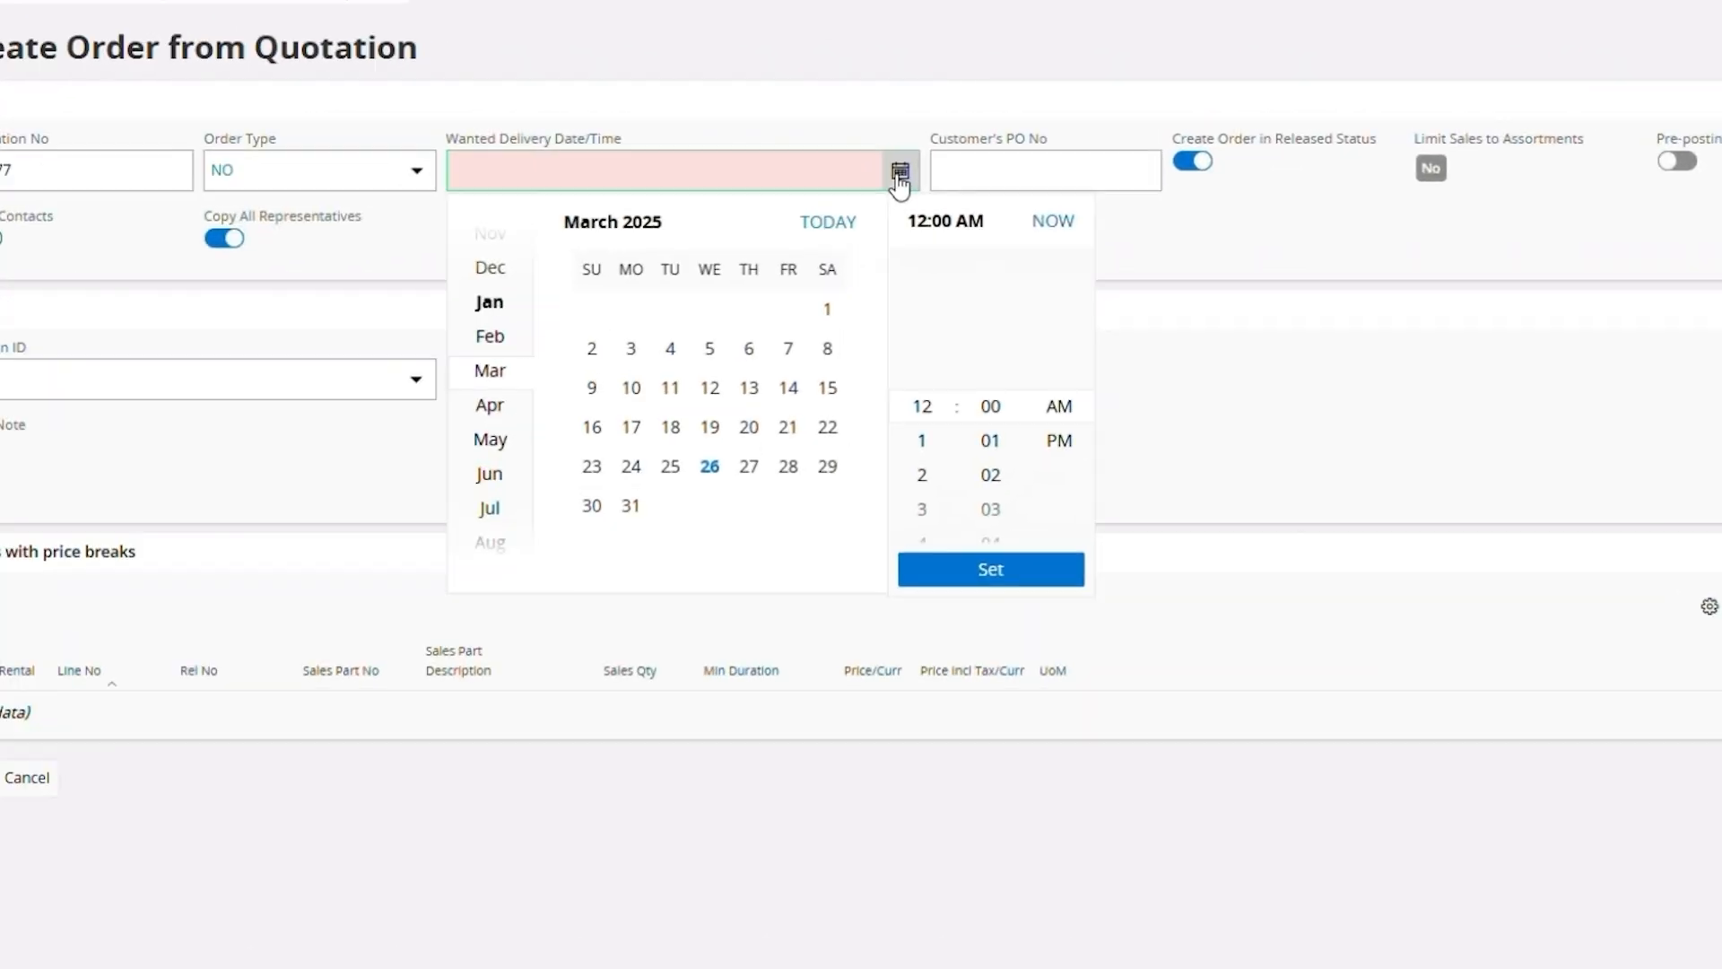
click(761, 472)
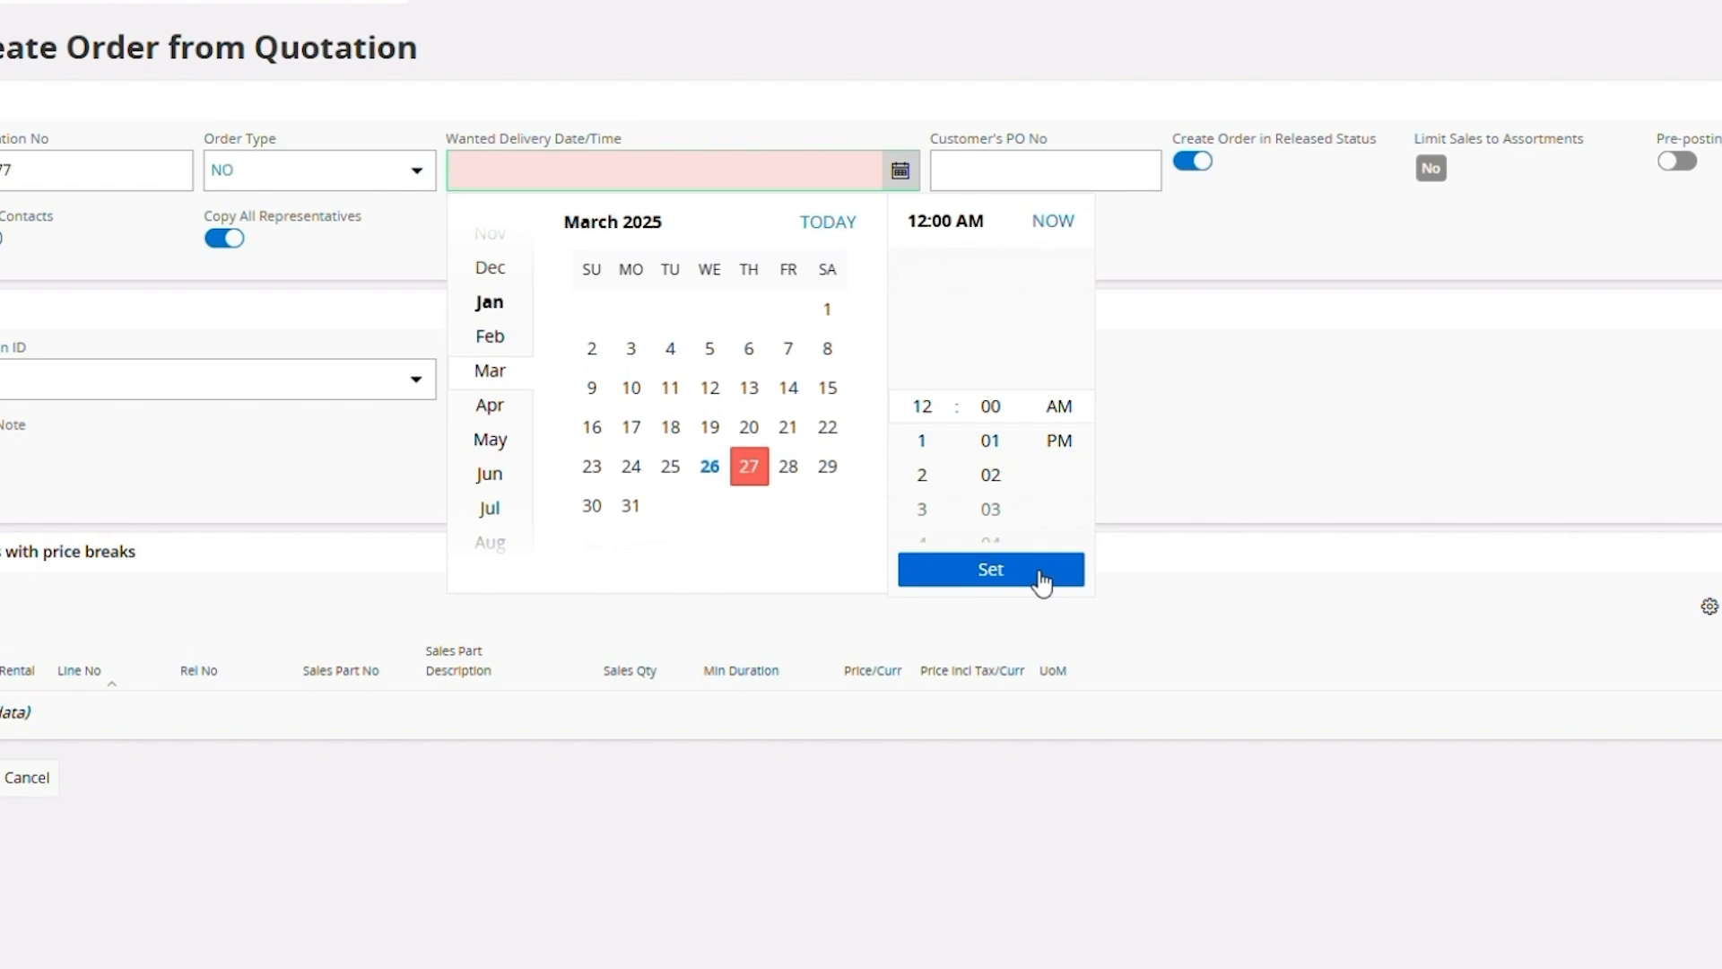
click(1041, 580)
click(1207, 190)
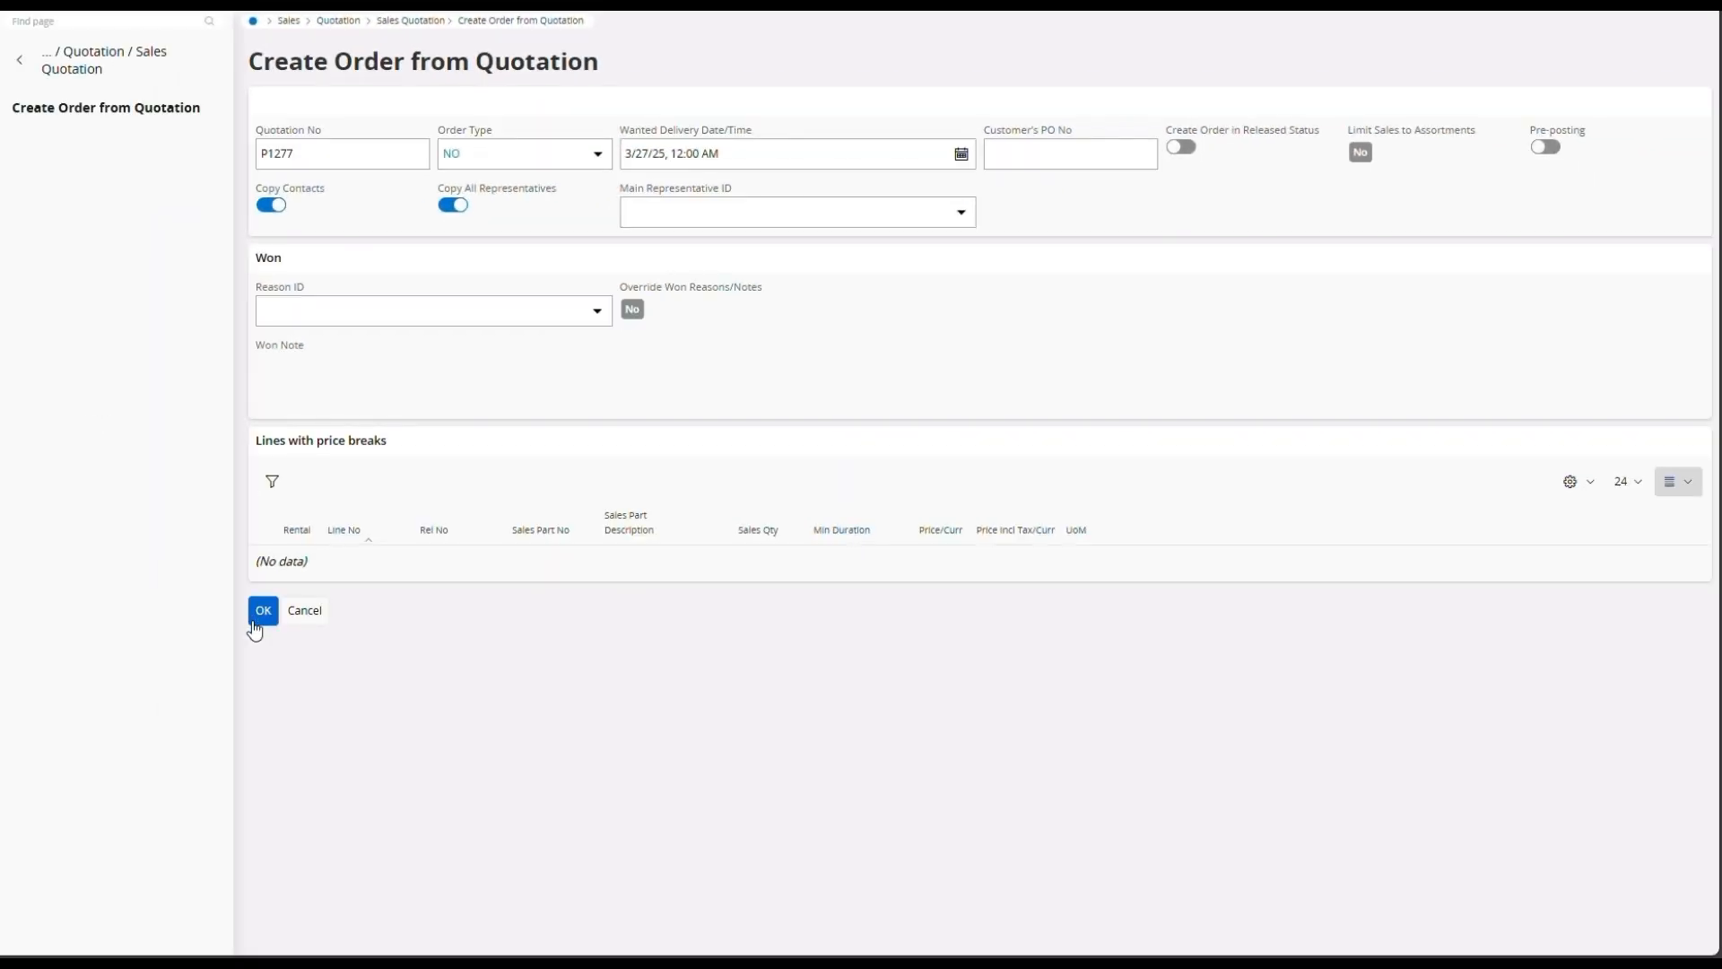
click(255, 613)
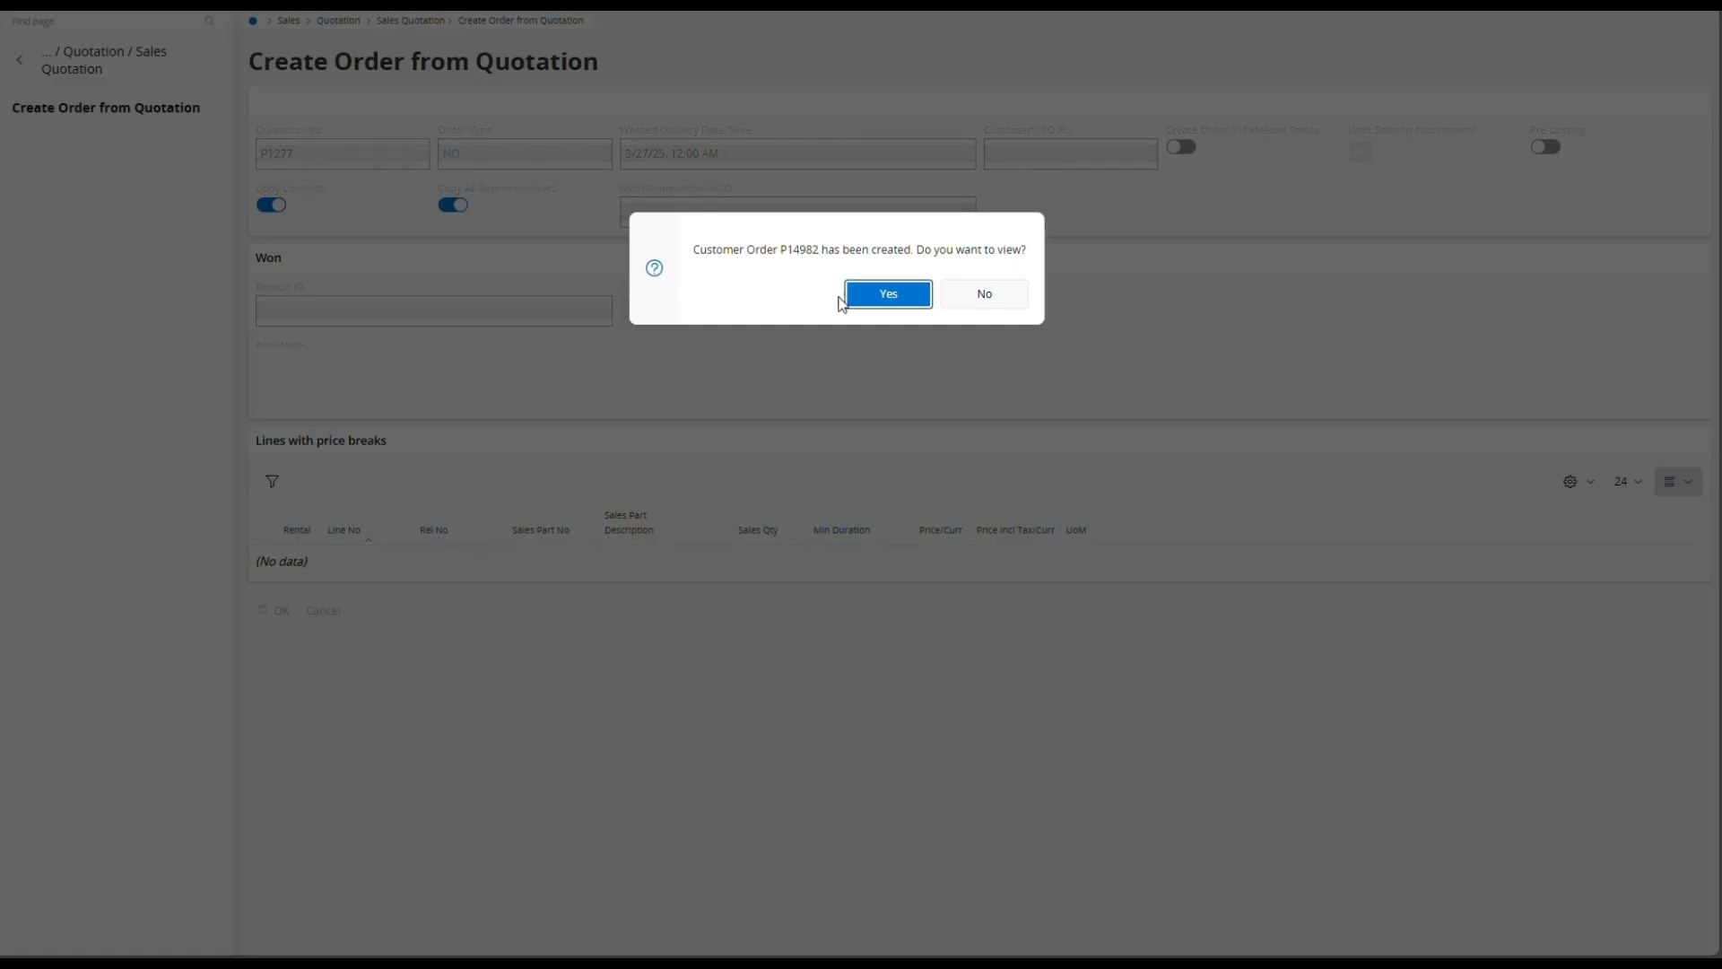
click(911, 288)
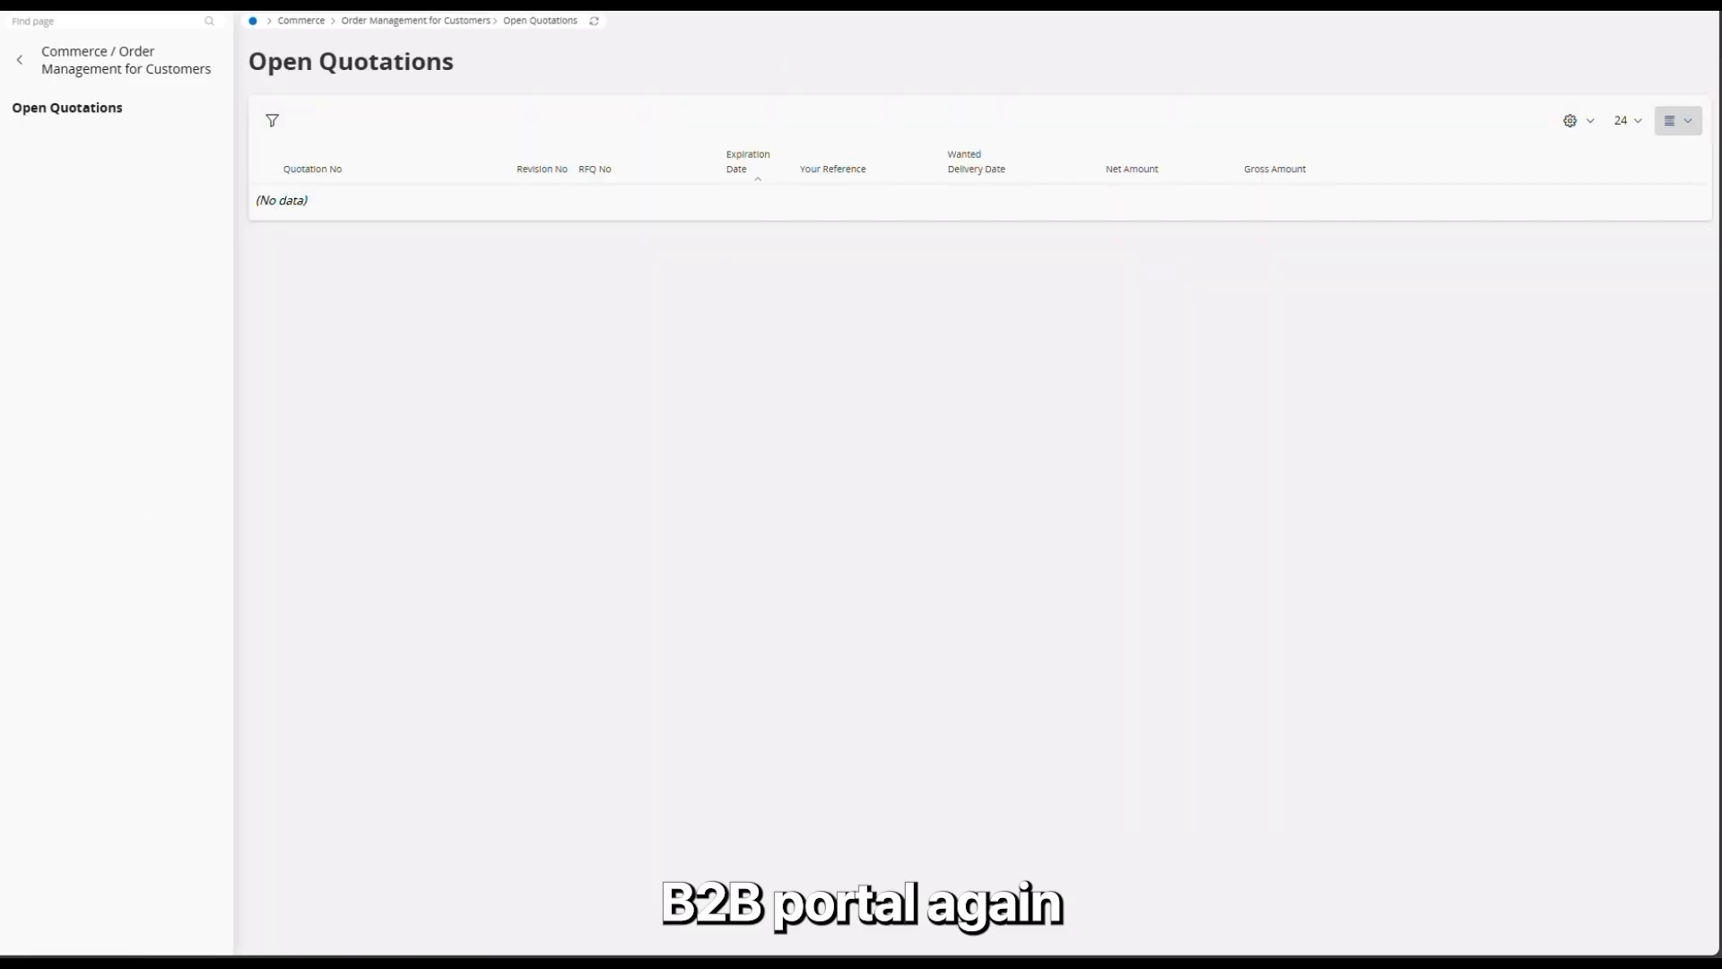
Step: In the B2B customer portal, return to Order Management for Customers, list the open orders and select the newly created order
click(27, 61)
click(27, 61)
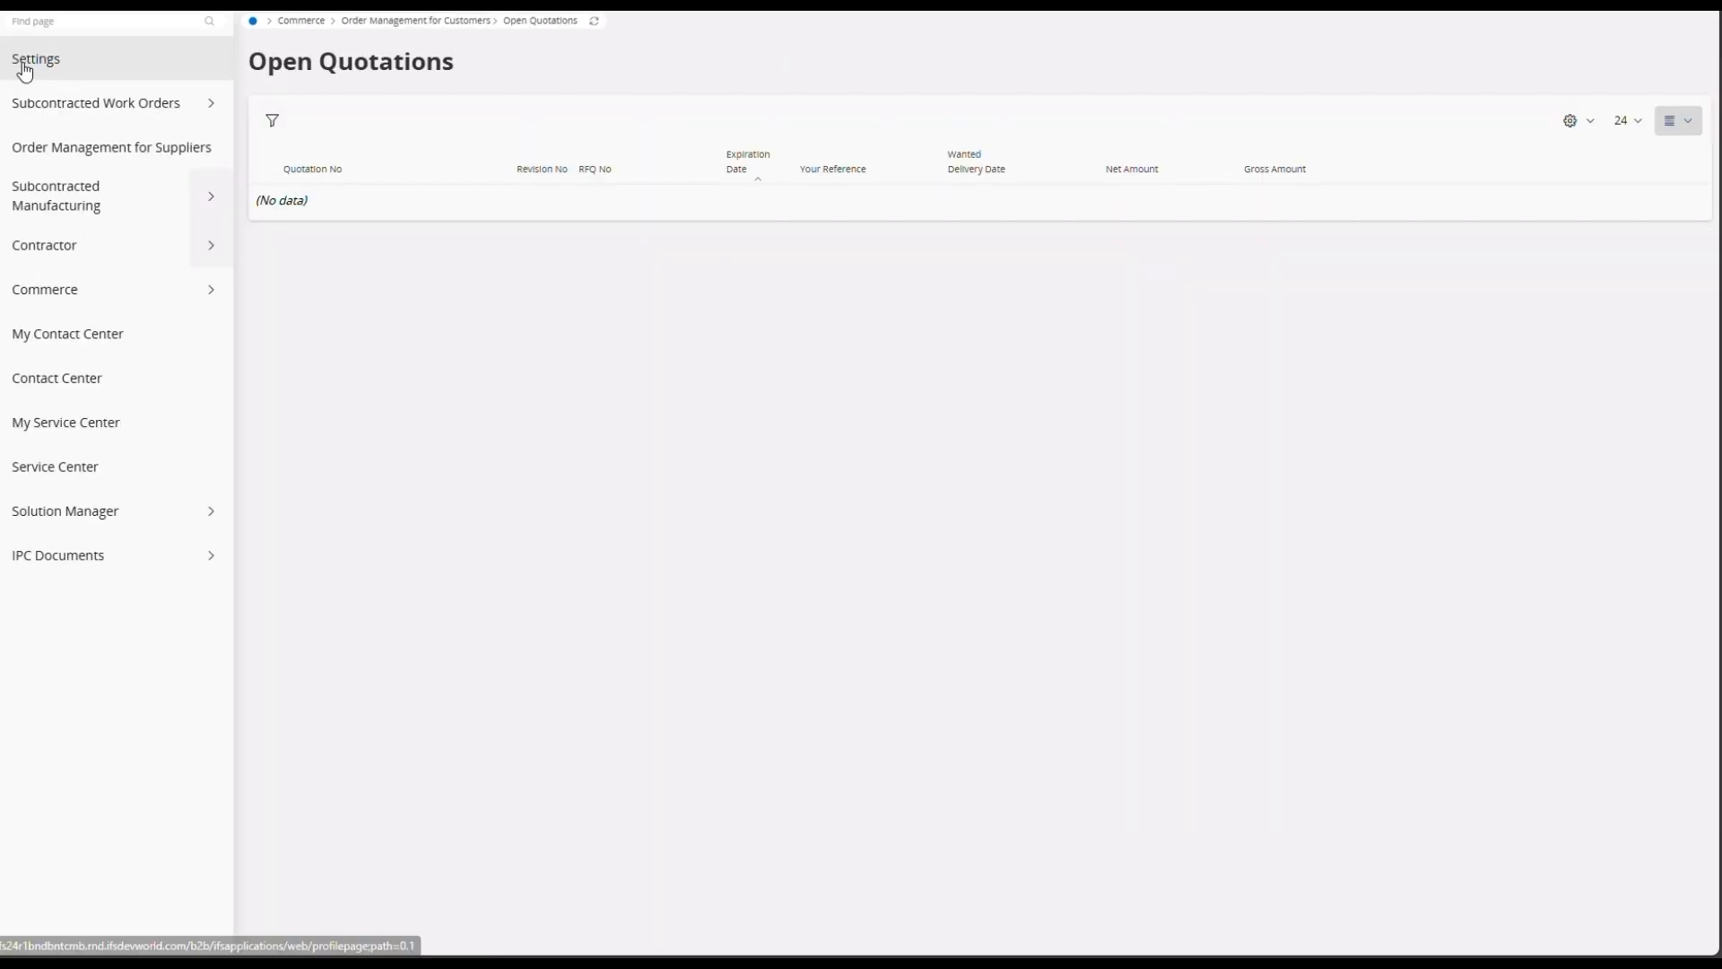
click(408, 18)
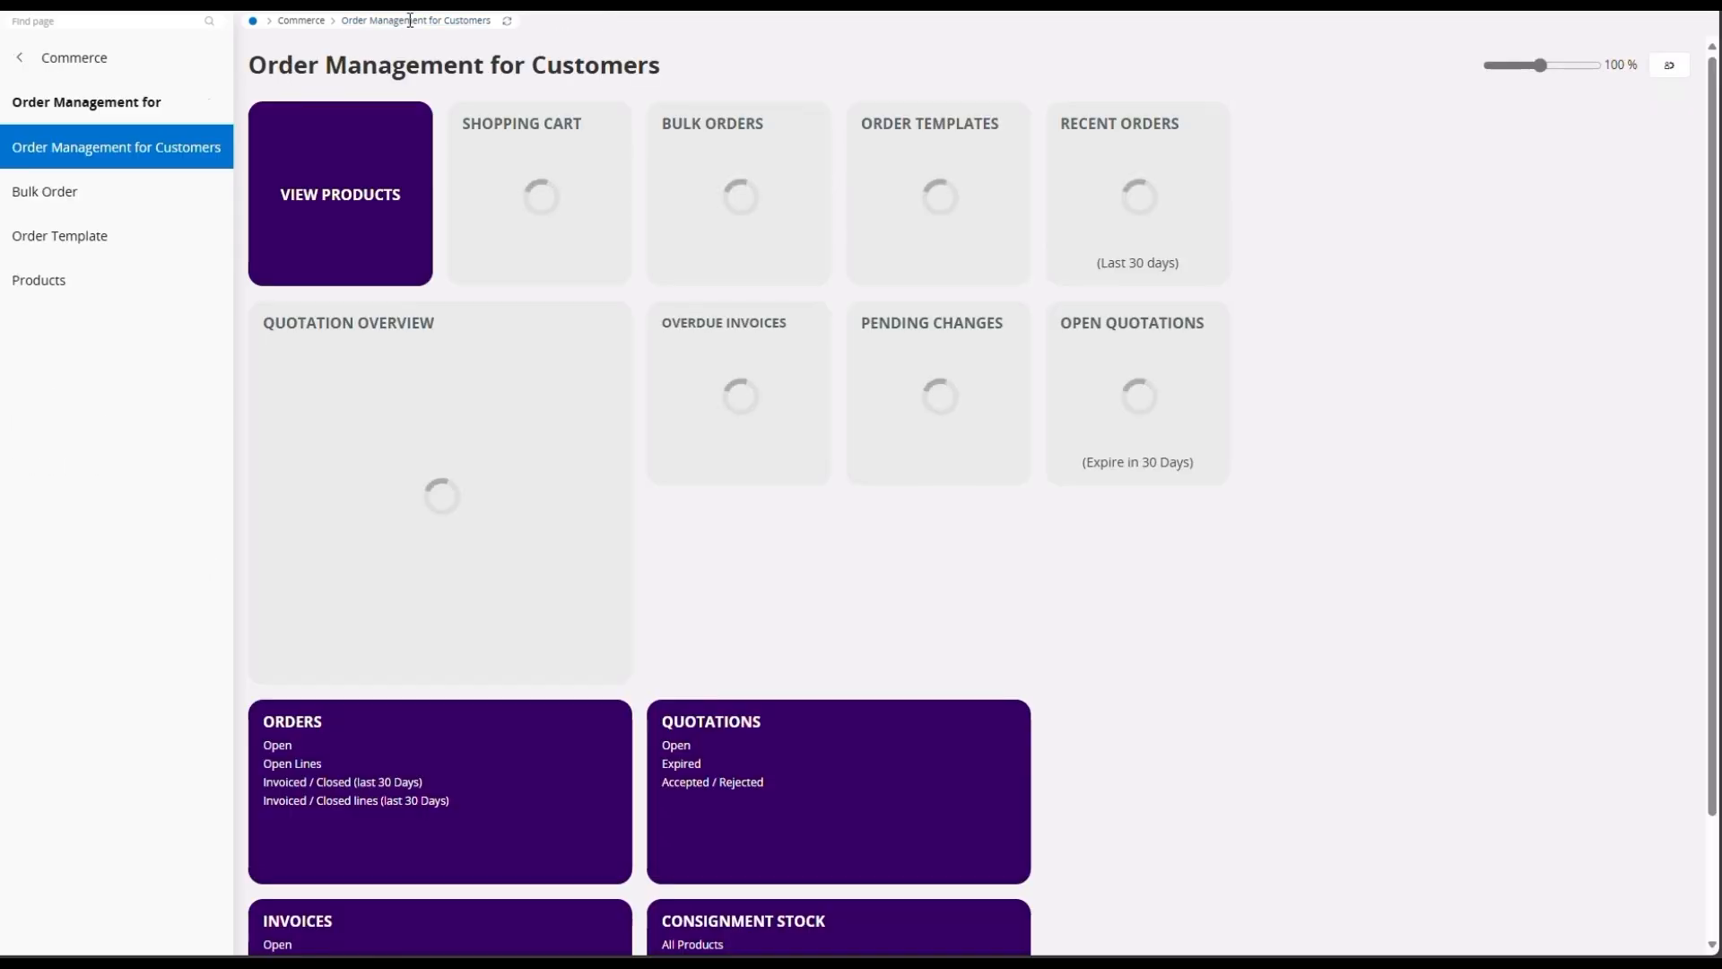
scroll(696, 530, down, 1)
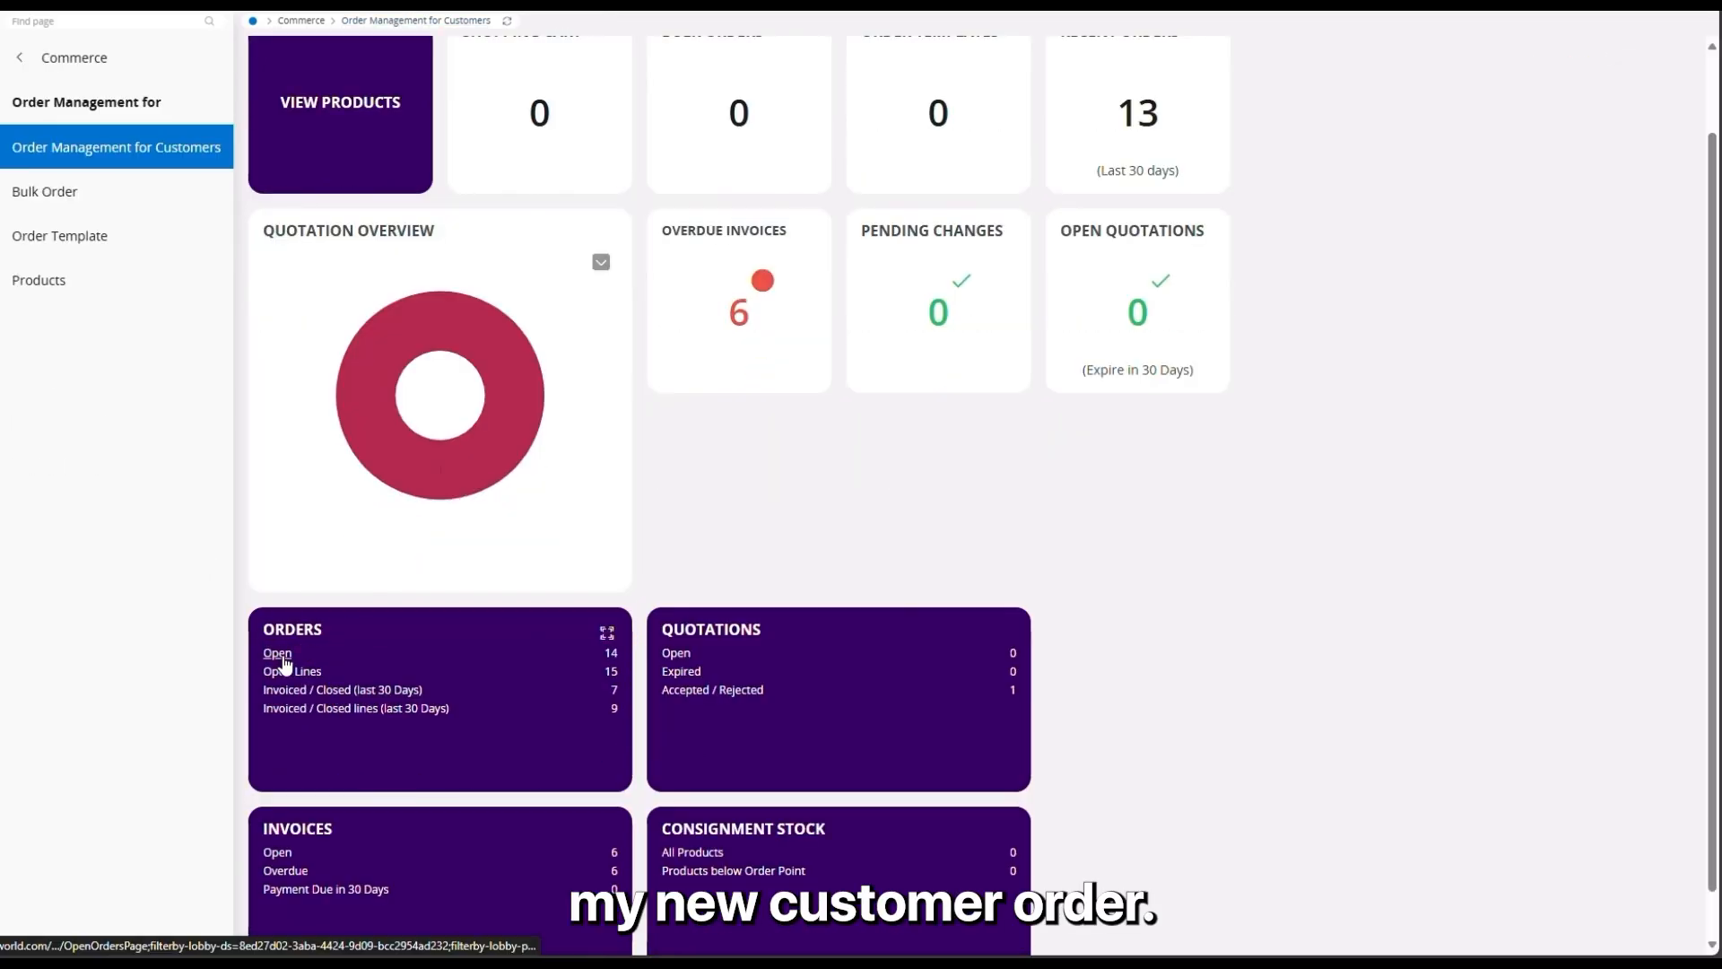
click(278, 654)
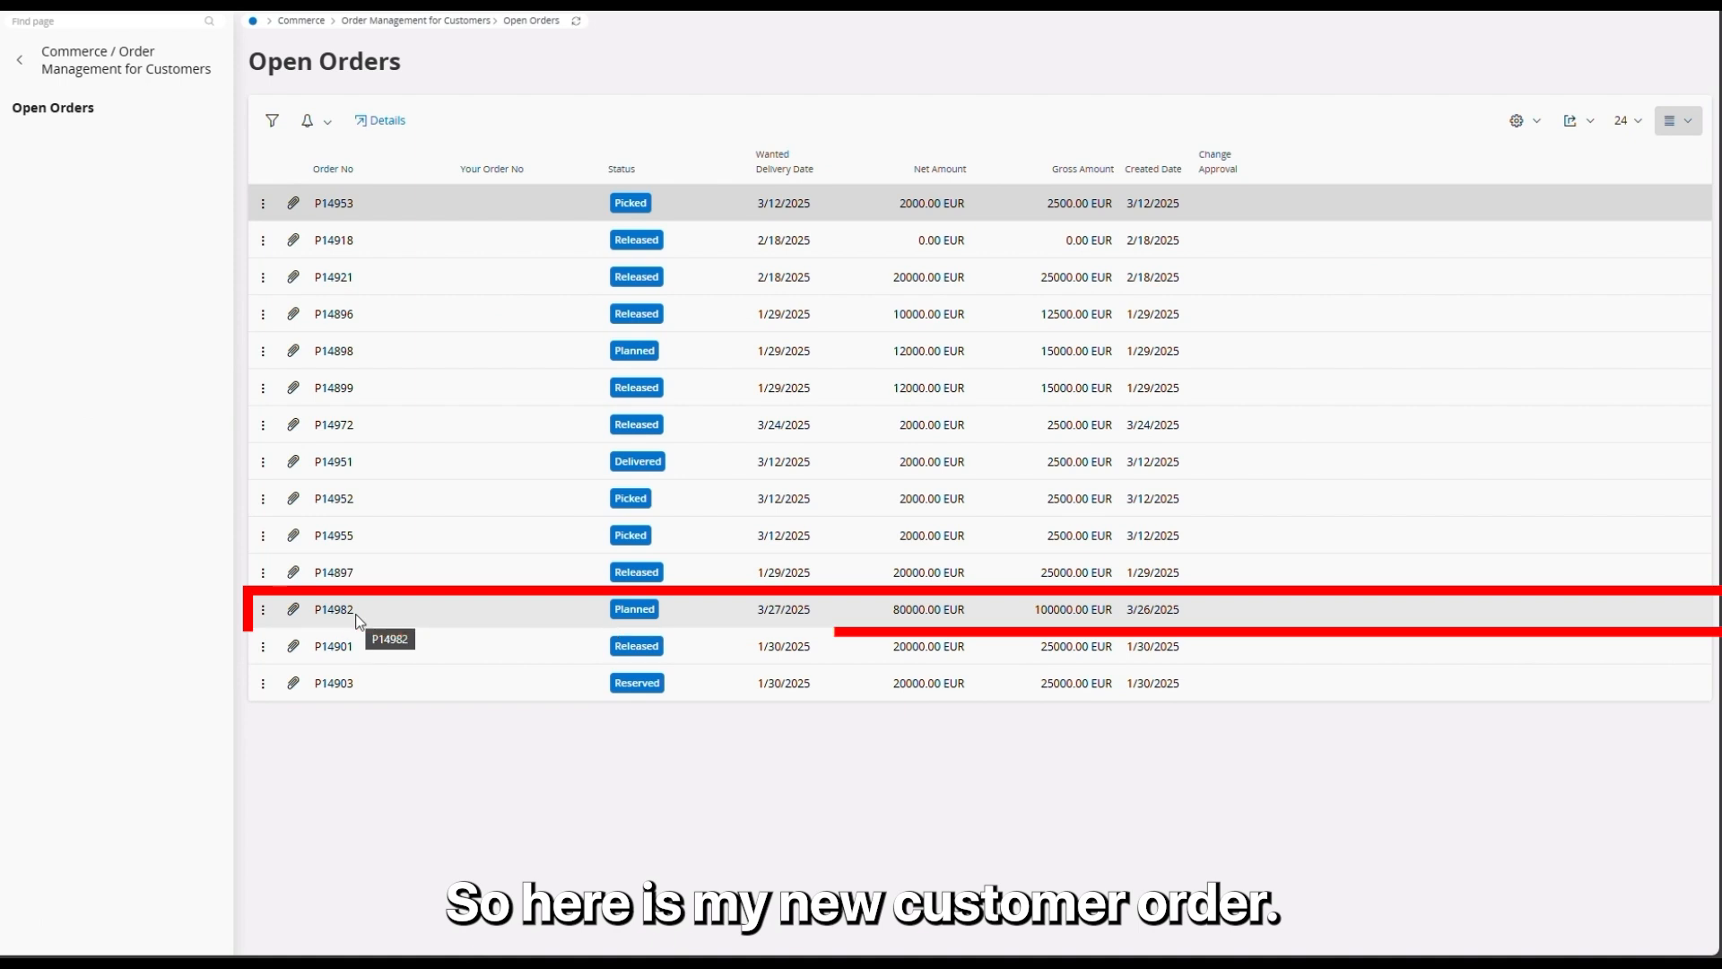
click(263, 615)
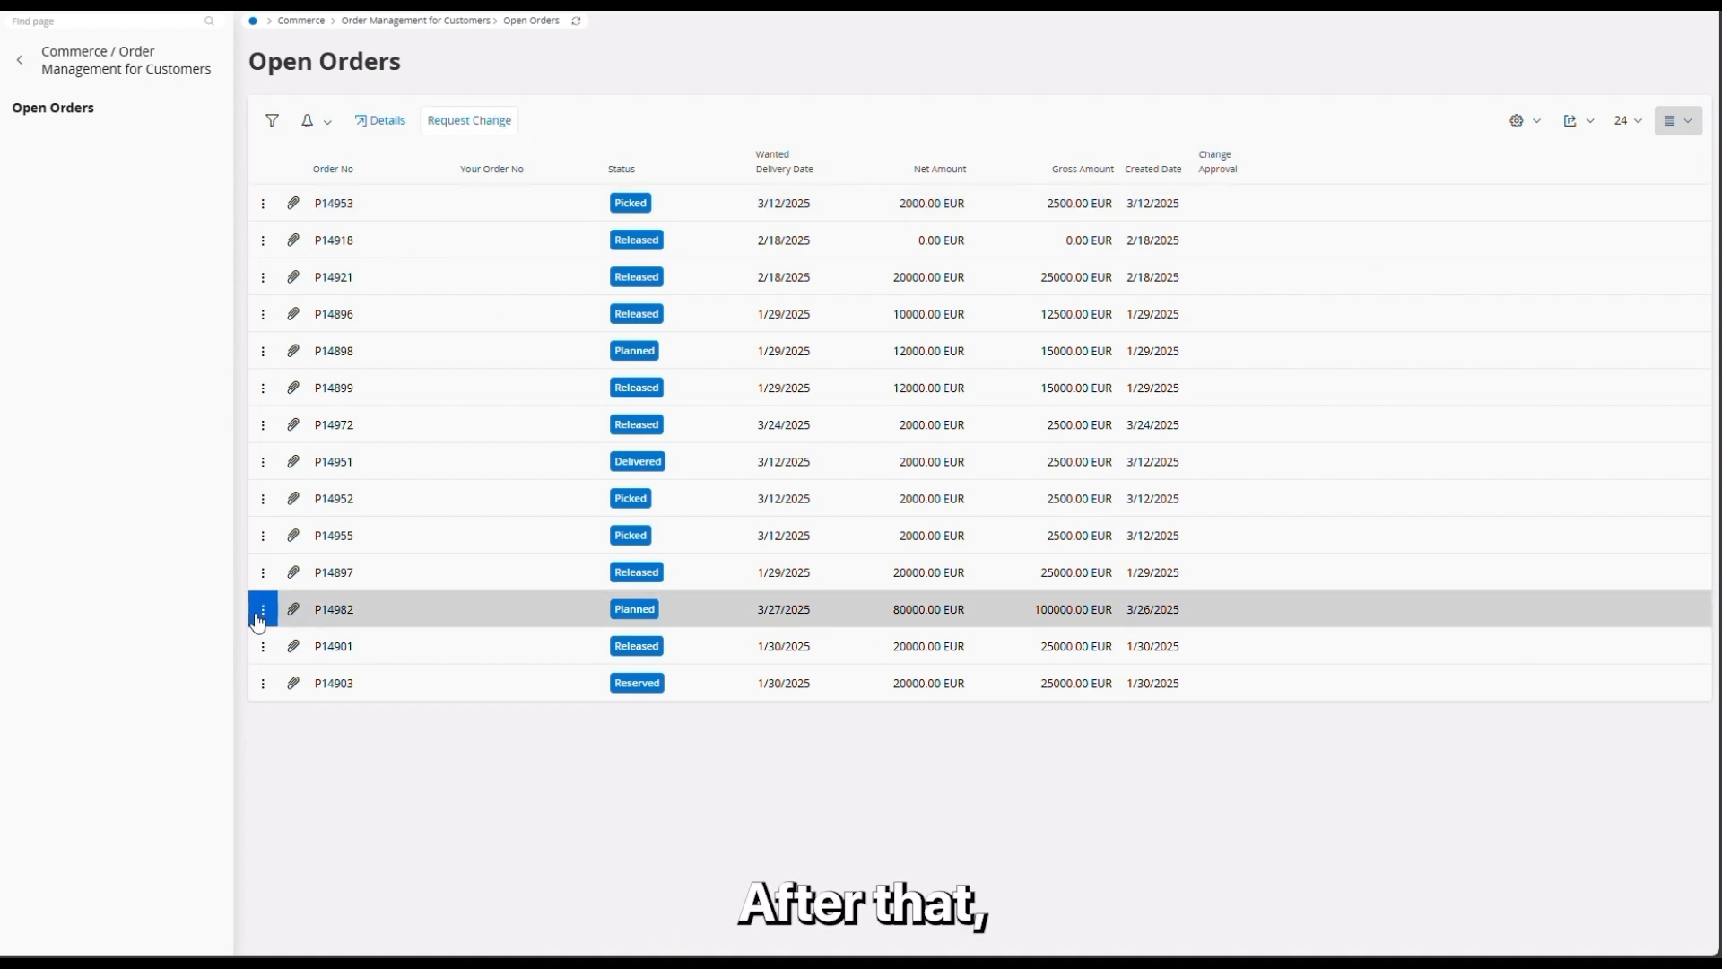